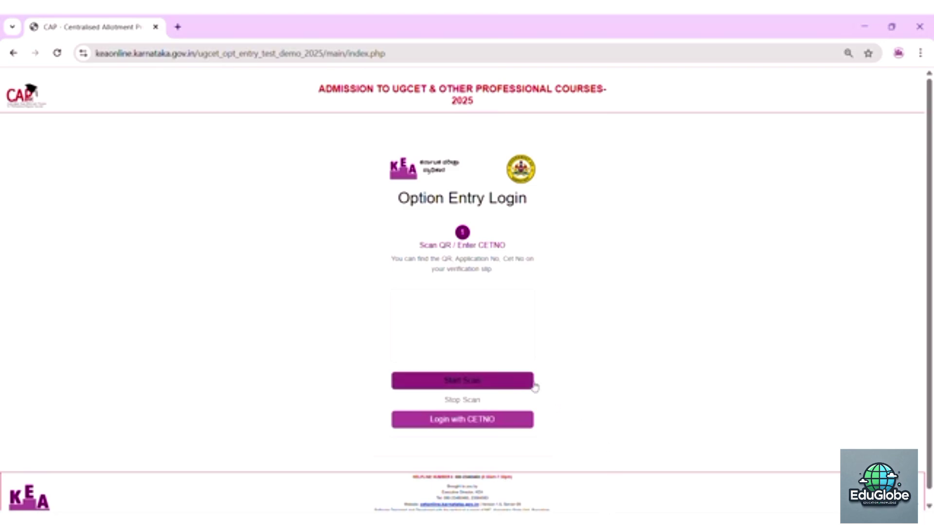
- Scan the candidate's QR code and verify the one-time password to begin sign-in
left_click(533, 383)
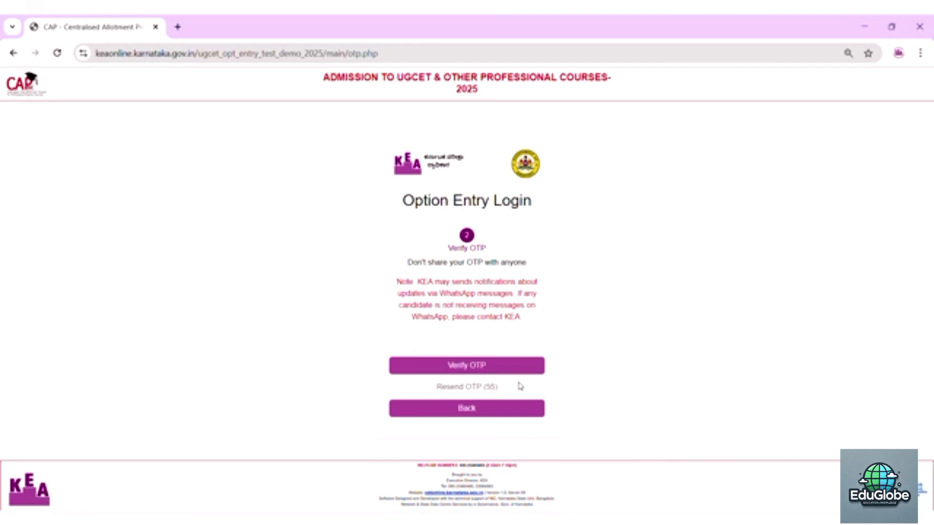
left_click(505, 348)
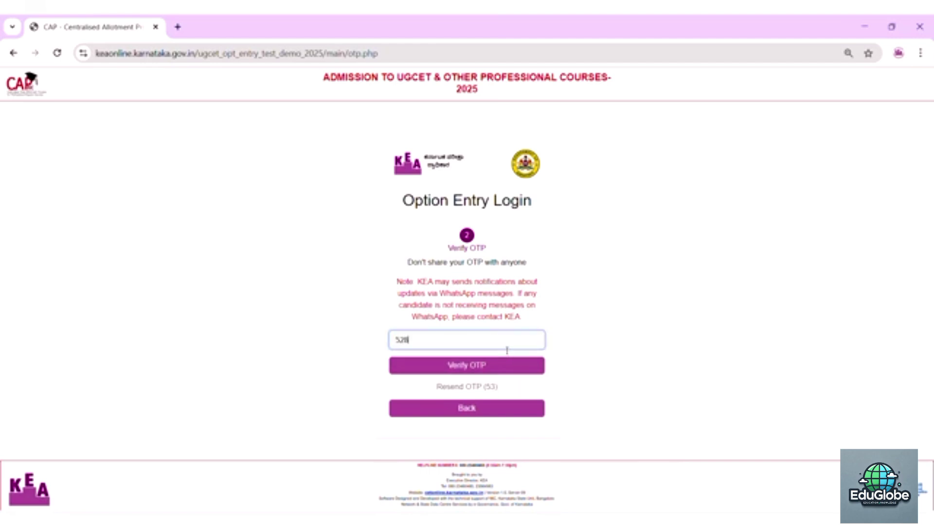
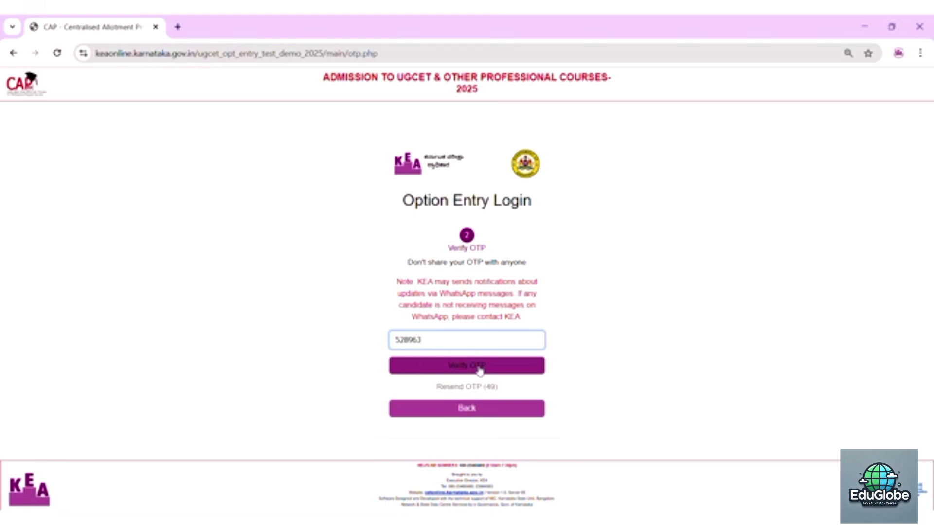
left_click(480, 369)
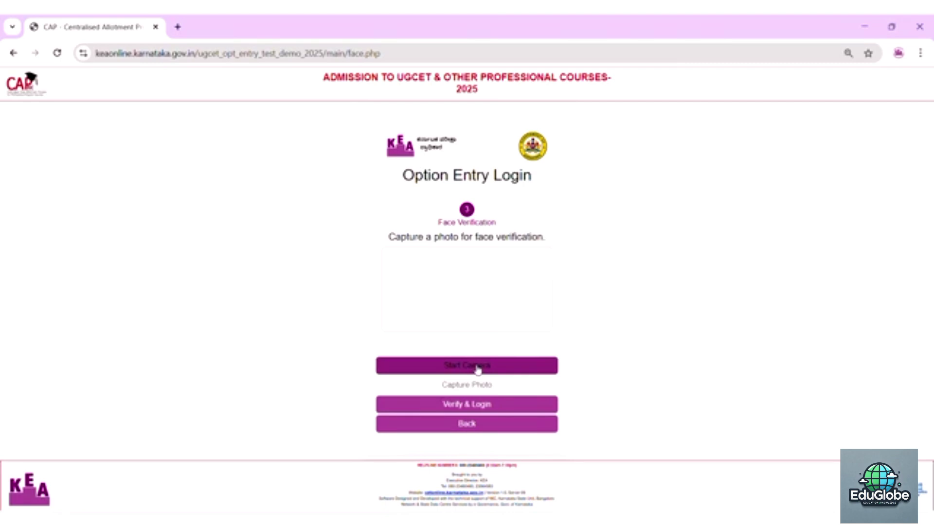
- Capture a face photo with the camera and pass face verification to log in
left_click(478, 370)
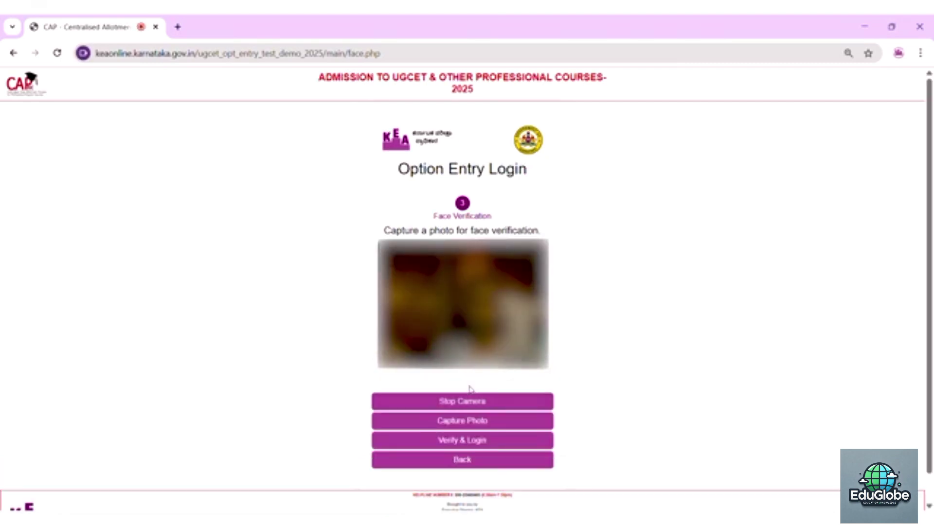
left_click(483, 423)
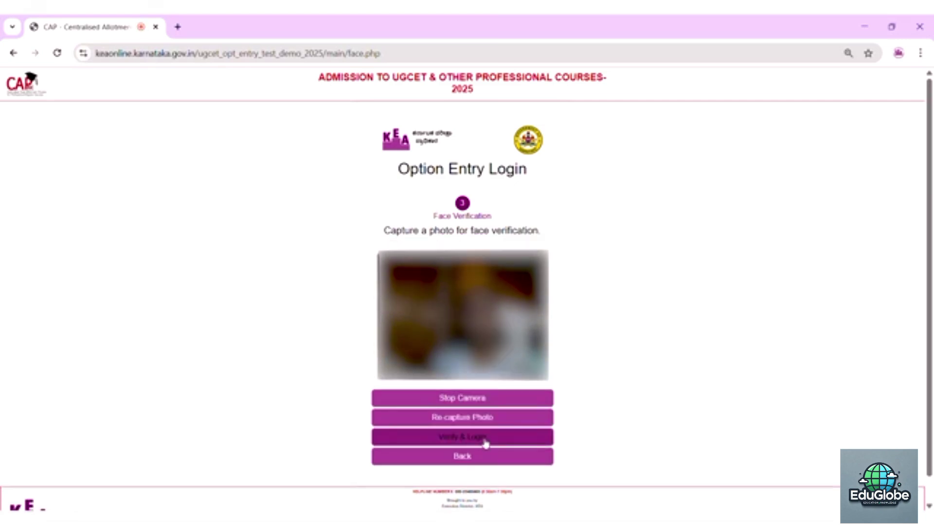
left_click(485, 439)
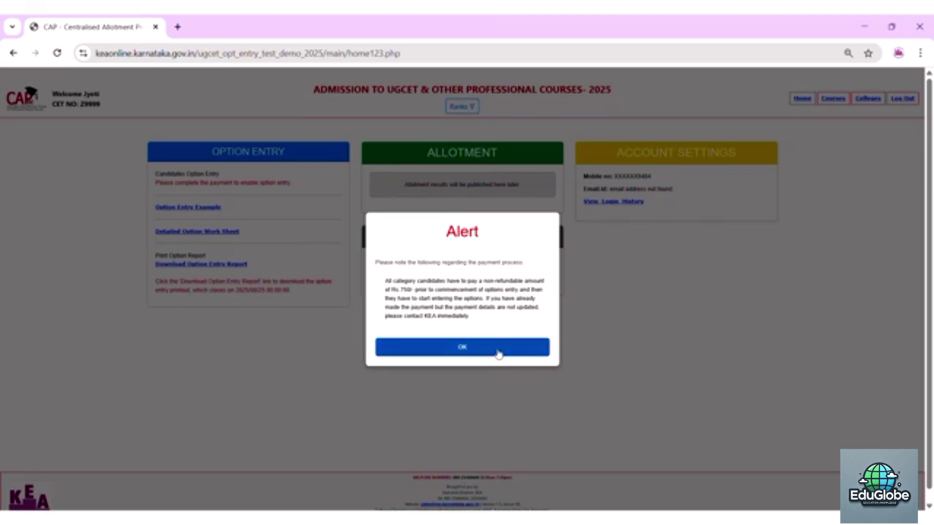
- Dismiss the Rs.750 payment alert and open the KEA Online Payment page under Admission
left_click(496, 347)
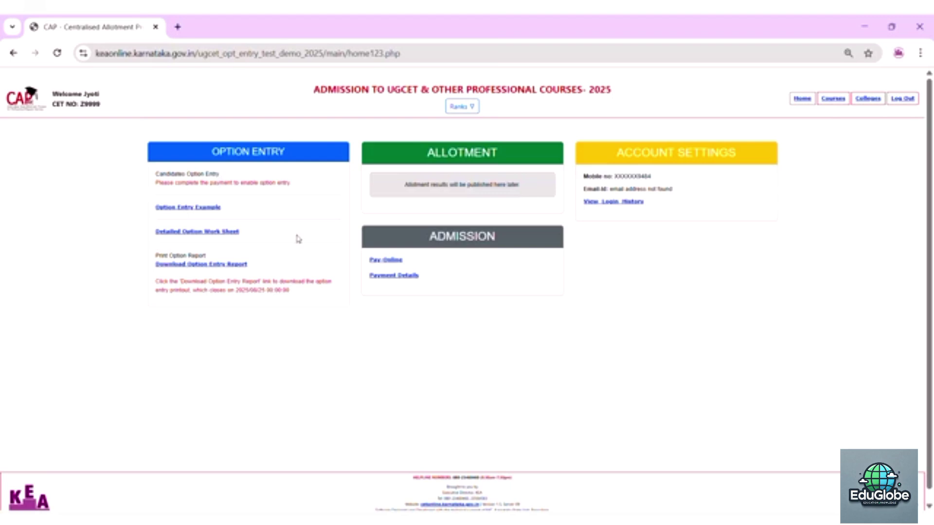
left_click(387, 265)
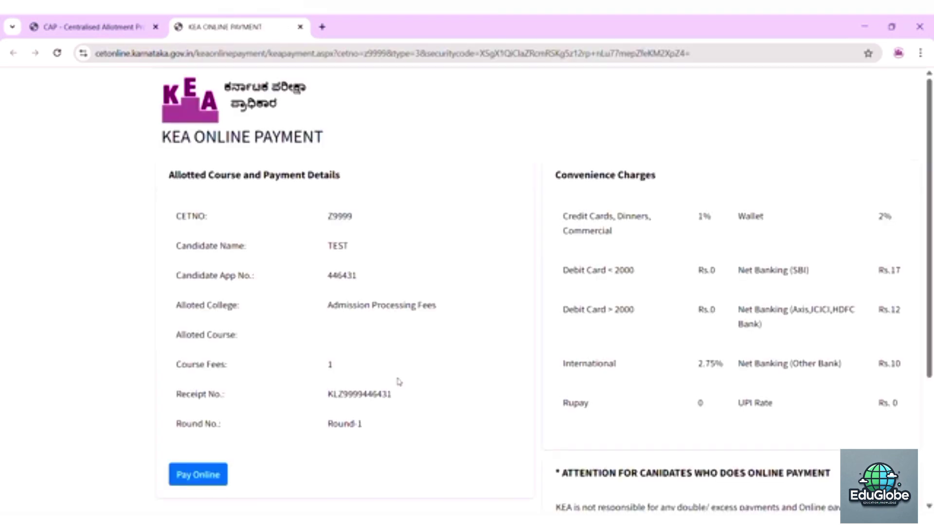
- Start the online payment and enter the payer's mobile number and e-mail in Razorpay
left_click(217, 470)
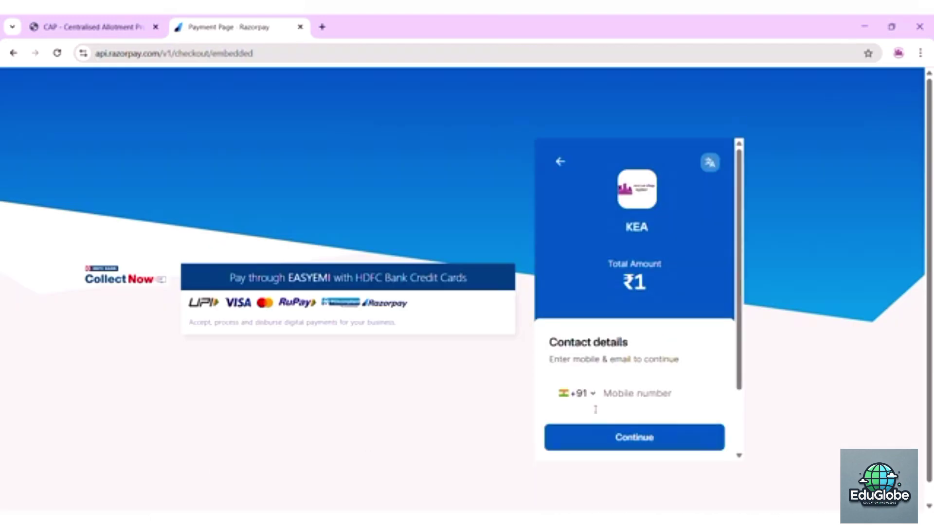
left_click(643, 397)
key("ctrl+v")
left_click(649, 426)
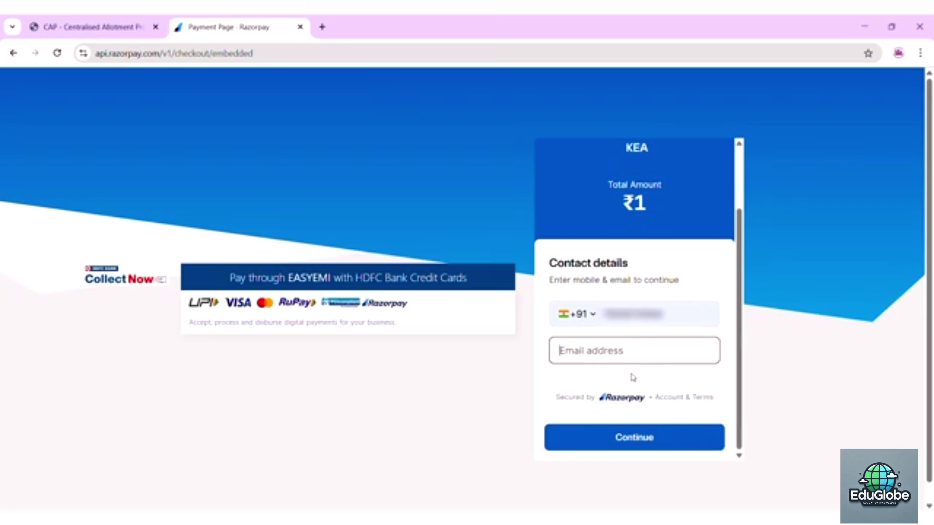
left_click(632, 355)
key("ctrl+v")
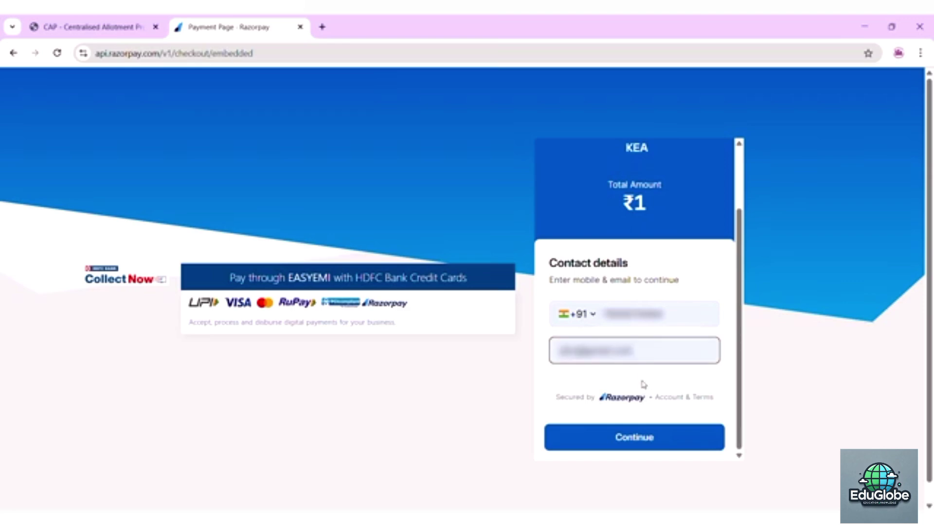
left_click(647, 437)
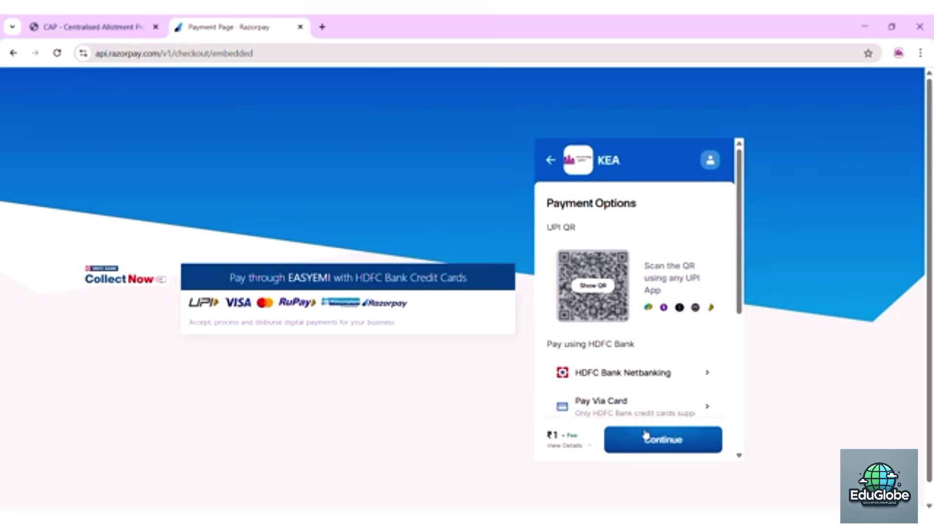
- Pay the ₹1 fee through the UPI QR code after accepting the fee breakup
left_click(589, 286)
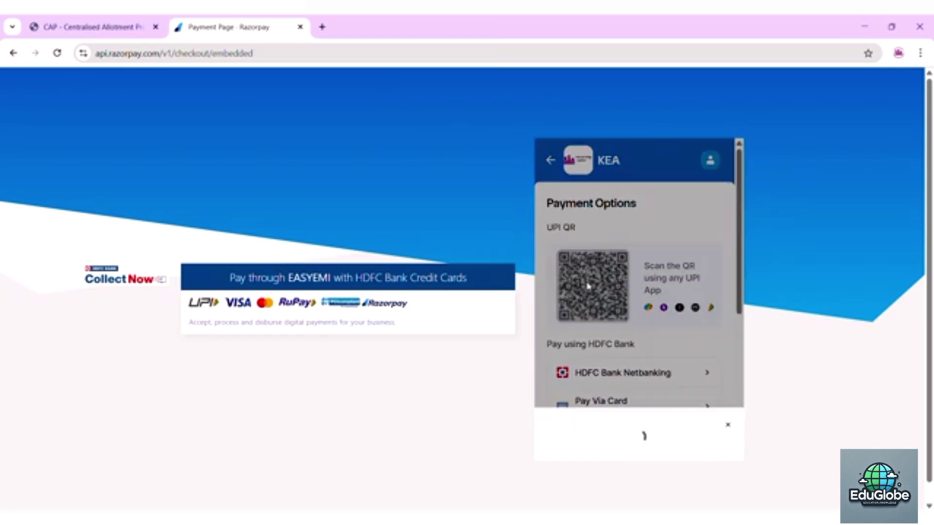
left_click(614, 438)
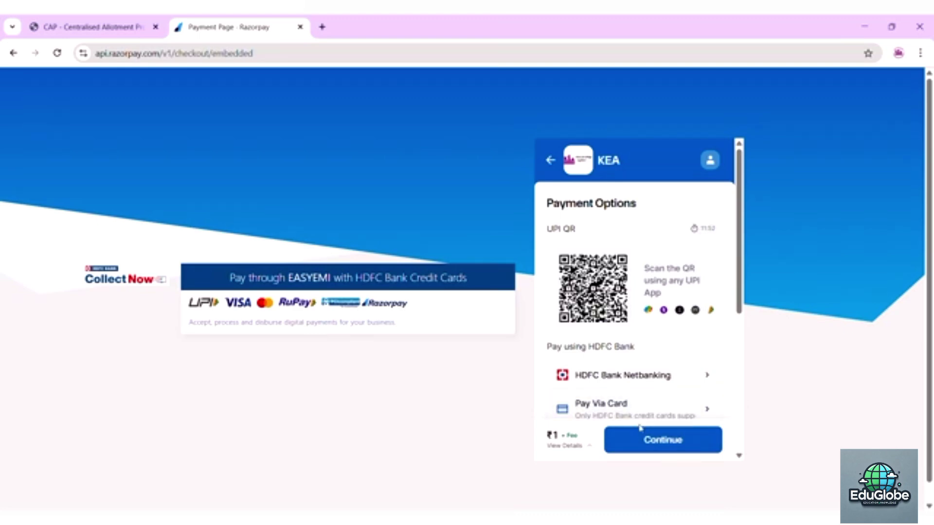
left_click(666, 444)
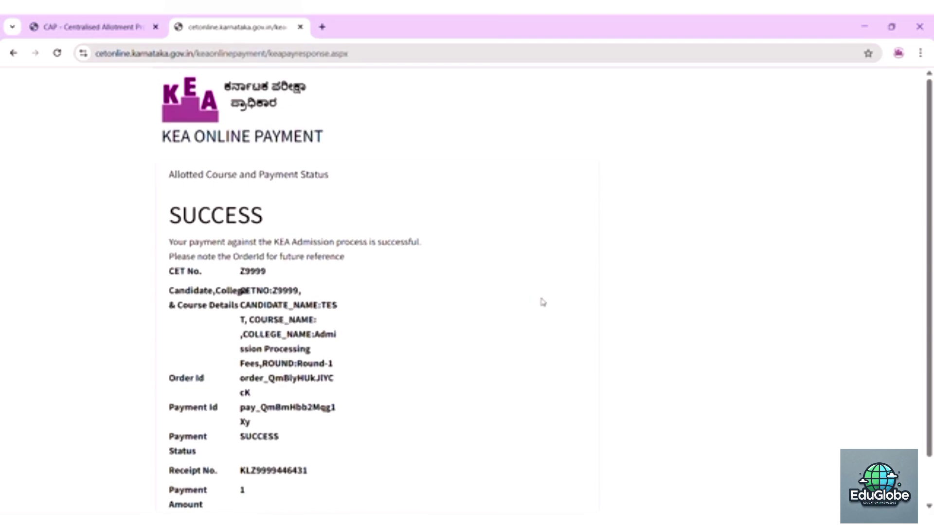
- Reload the CAP dashboard after payment and dismiss the no-options-entered alert
scroll(540, 301, "down", 1)
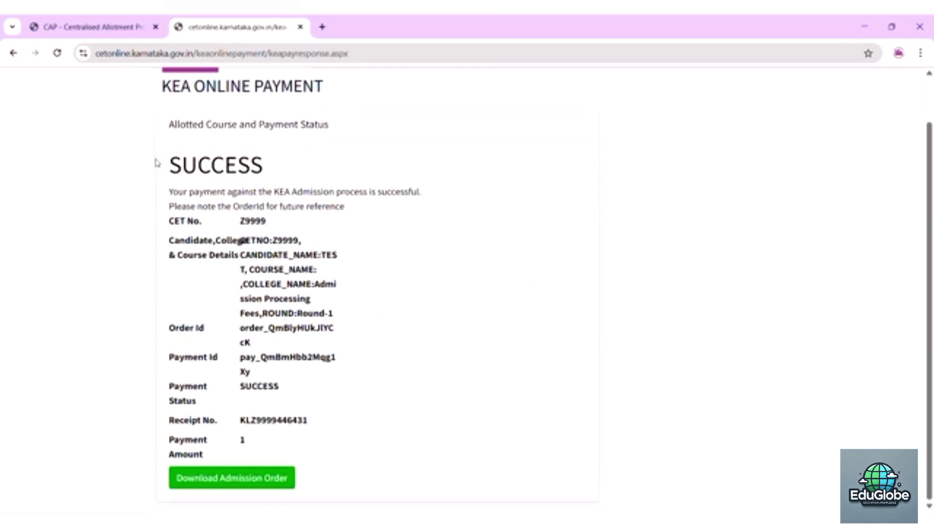
left_click(111, 28)
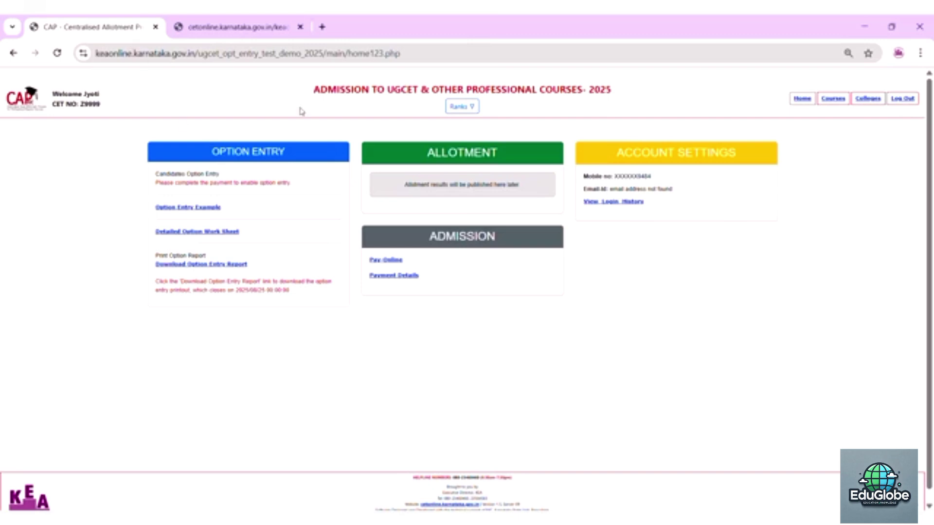
left_click(445, 57)
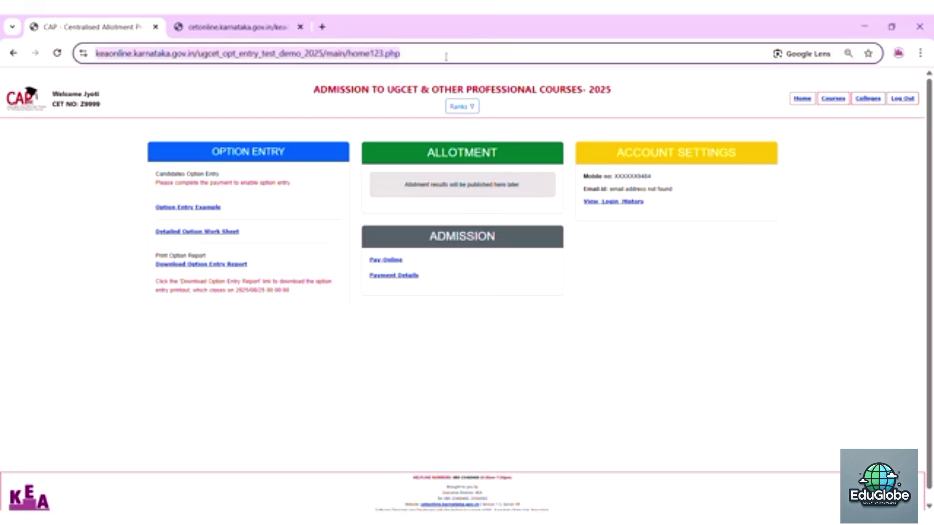
key("Return")
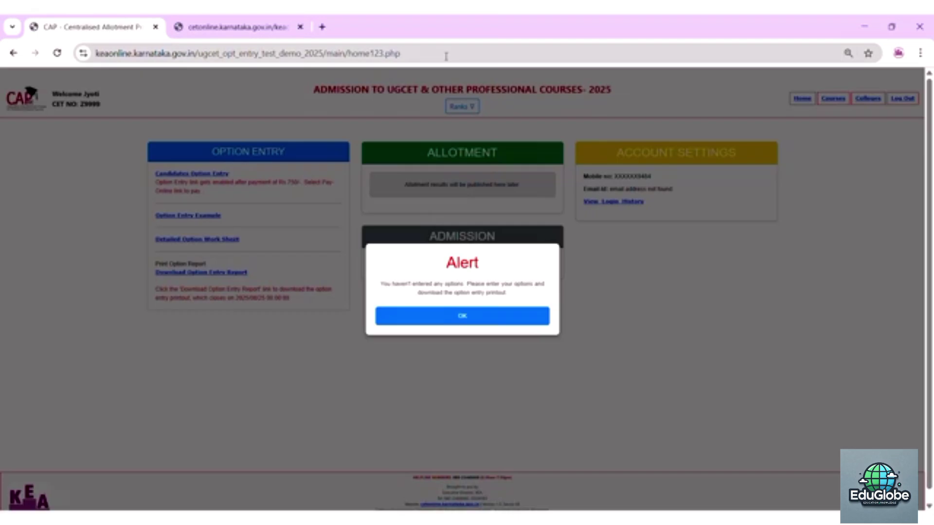
left_click(476, 316)
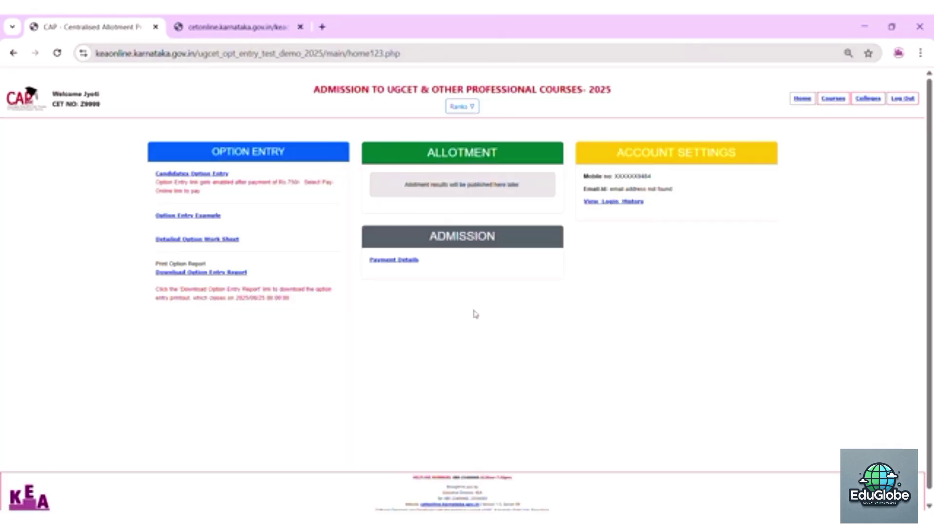
- Show the candidate's stream ranks table from the Ranks dropdown
mouse_move(226, 180)
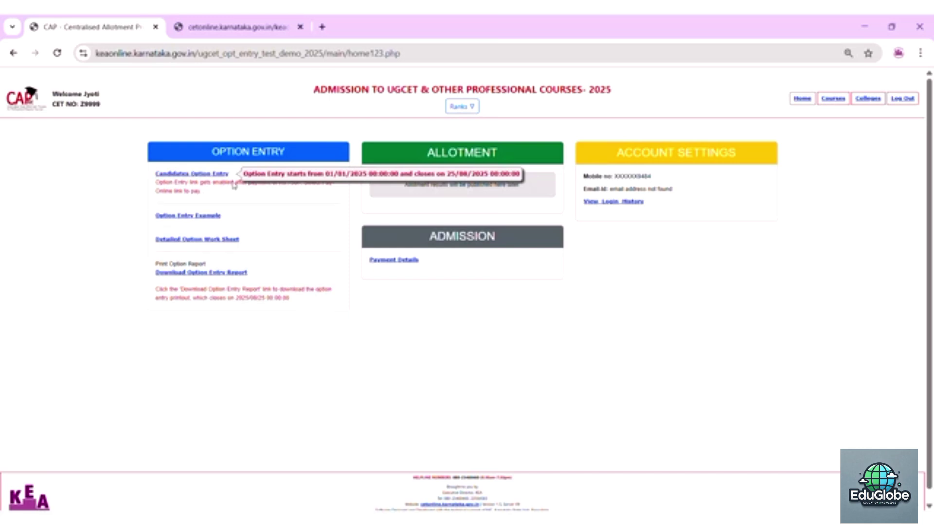
mouse_move(214, 222)
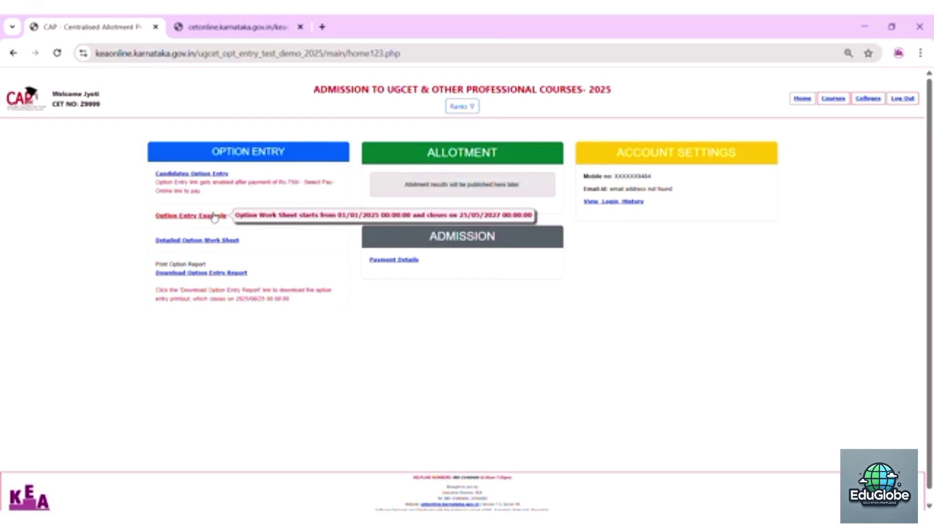
mouse_move(220, 243)
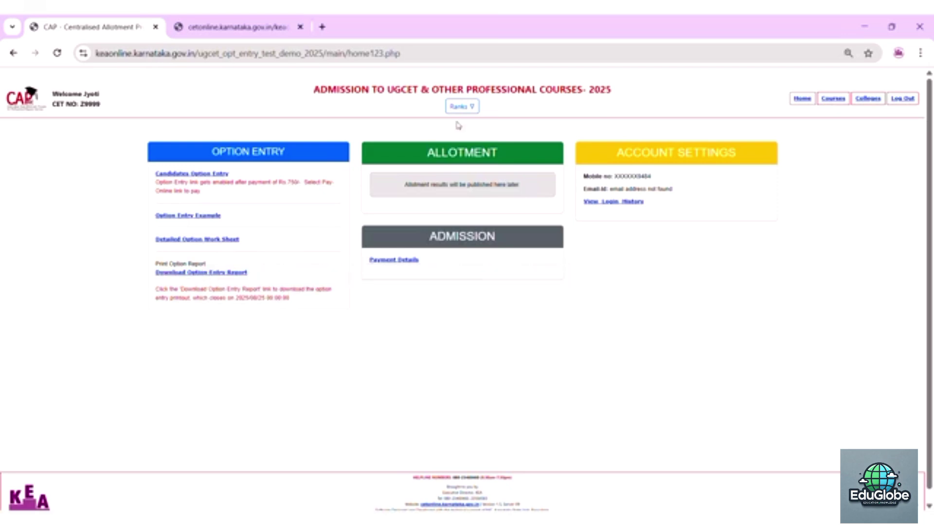
left_click(464, 108)
- Look through the stream-wise course code list in a new tab, then return to the CAP home tab
left_click(833, 99)
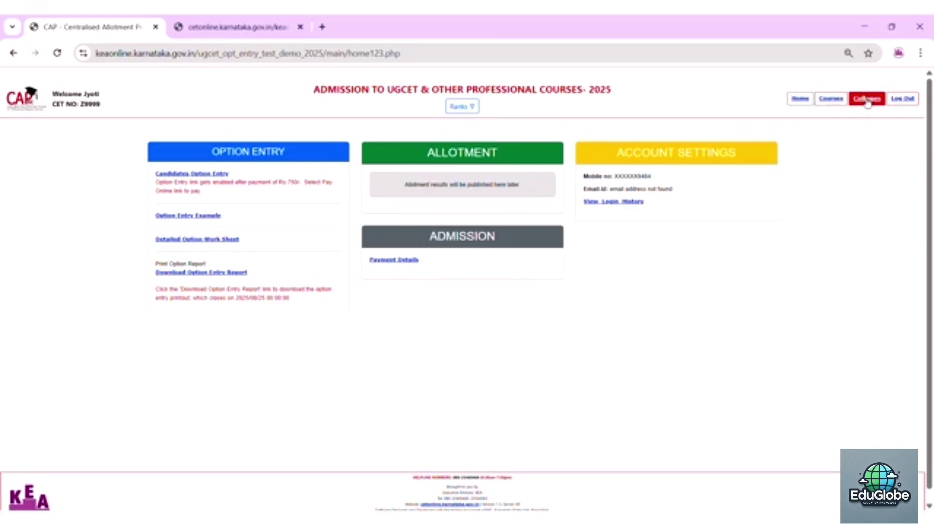
left_click(841, 102)
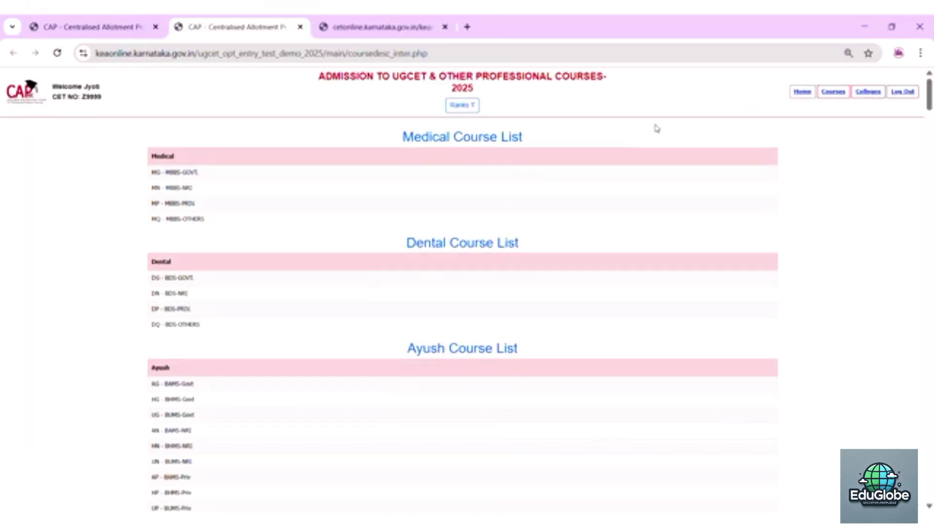
scroll(656, 128, "down", 10)
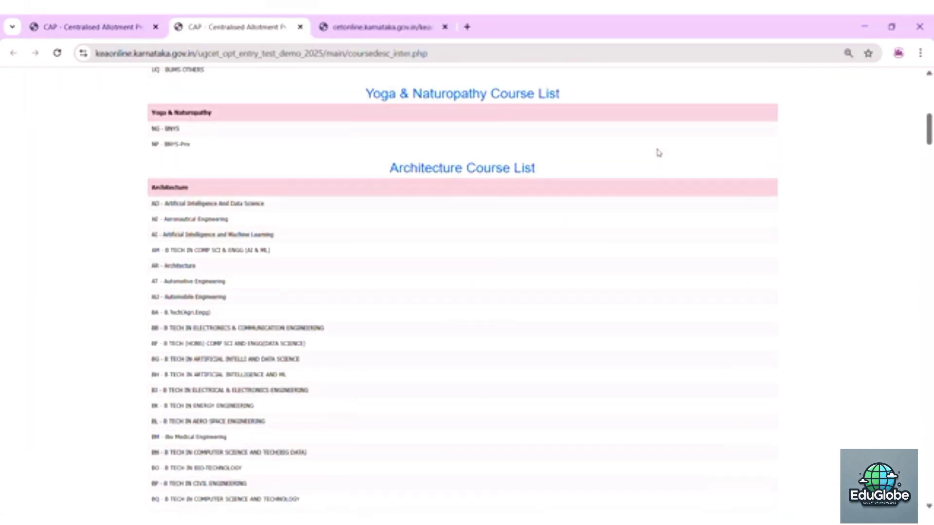
scroll(658, 153, "down", 15)
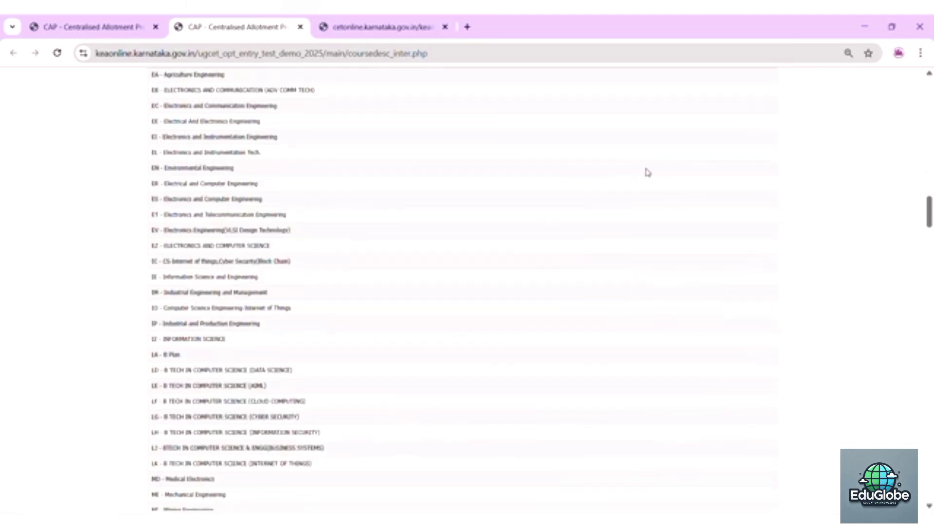
scroll(647, 172, "down", 20)
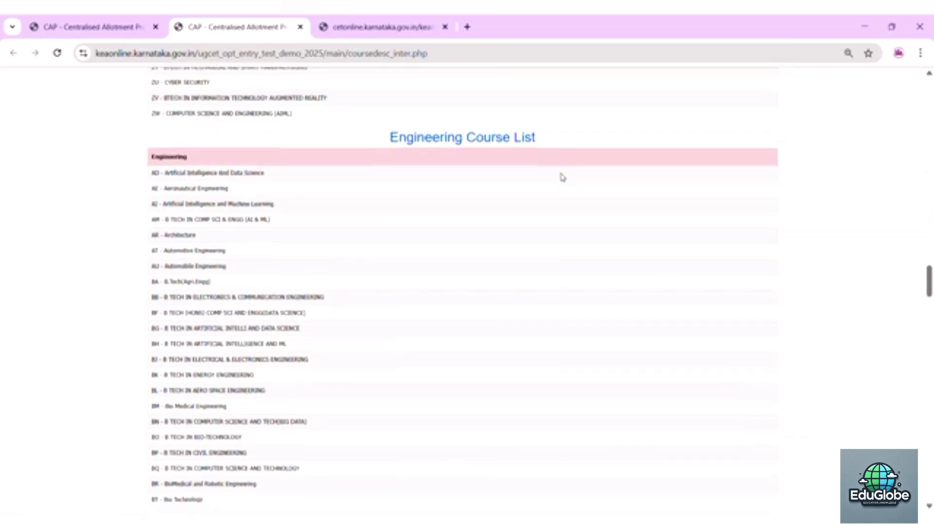
scroll(563, 177, "down", 20)
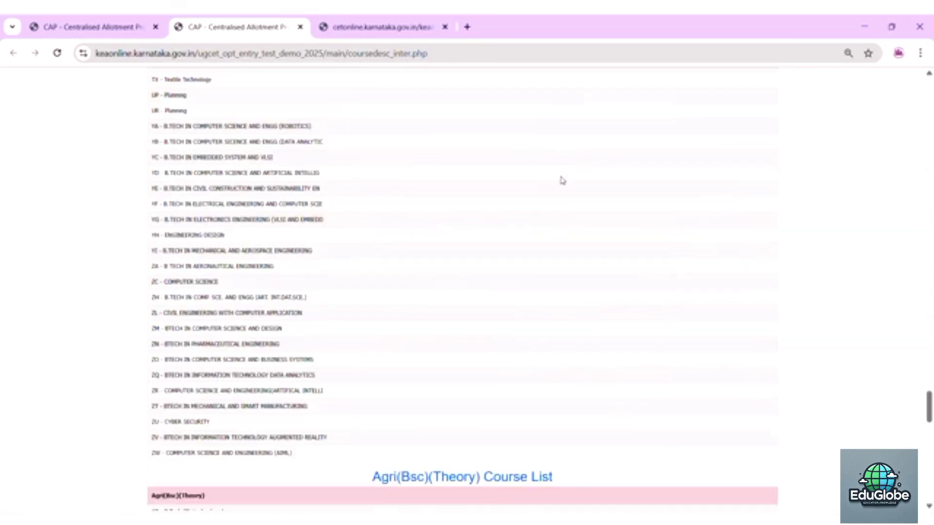
scroll(563, 181, "down", 6)
scroll(573, 184, "up", 20)
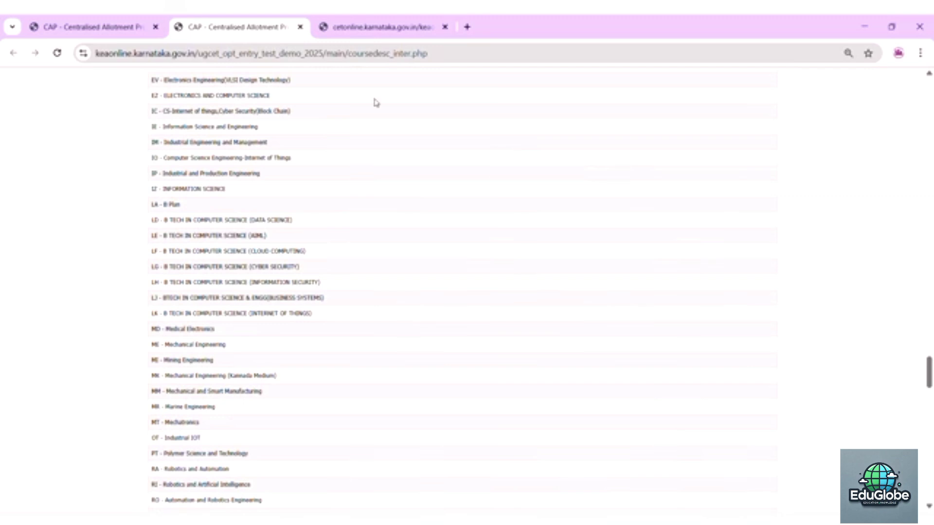
left_click(130, 27)
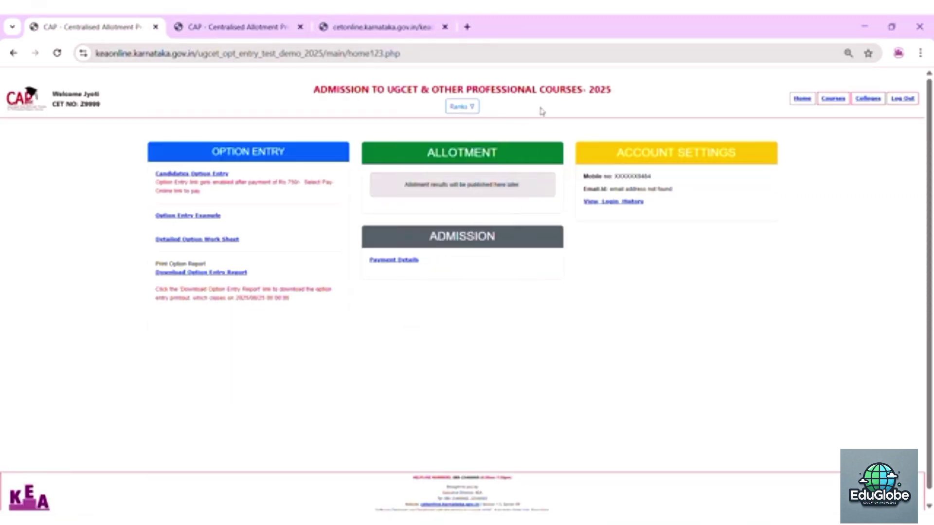
- Scroll through the college-wise list of institutes and offered courses, then go back to the home tab
left_click(873, 100)
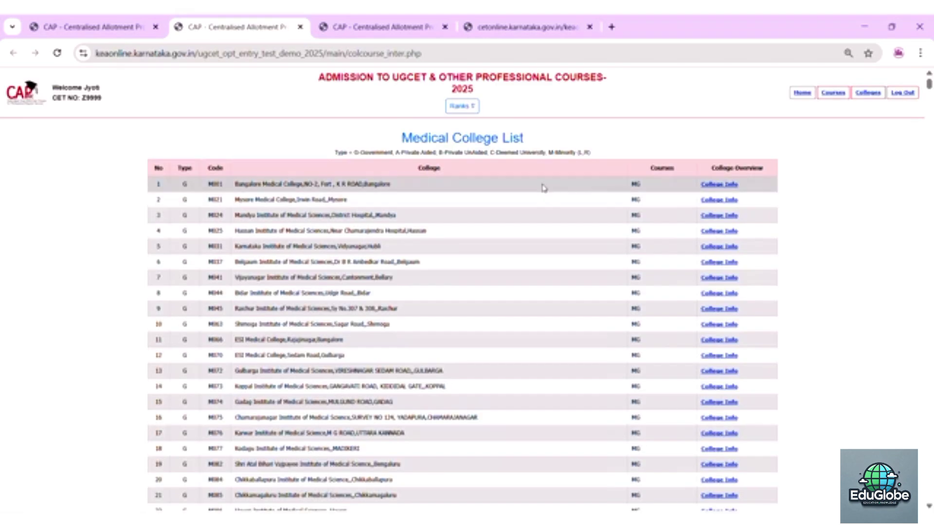
scroll(520, 194, "down", 1)
scroll(519, 196, "down", 8)
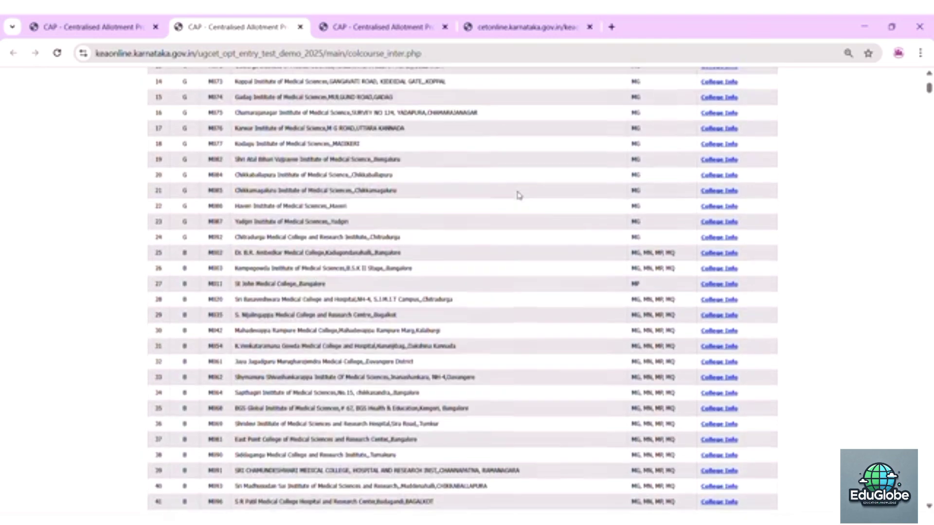
scroll(519, 194, "up", 7)
scroll(517, 193, "down", 15)
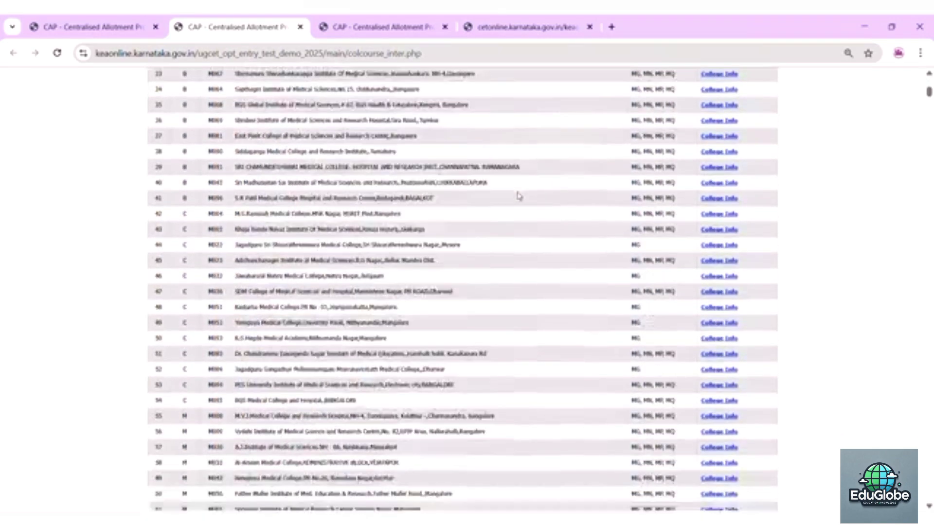
scroll(501, 228, "down", 5)
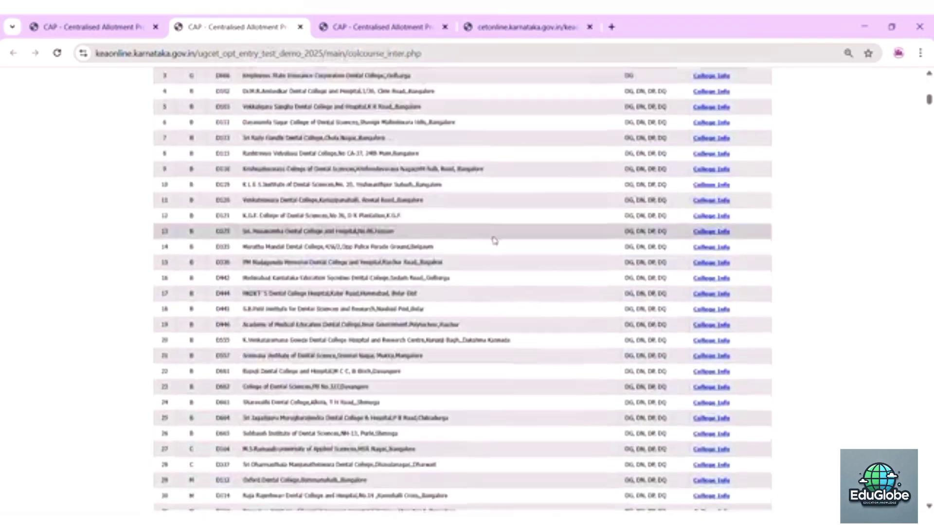
scroll(497, 242, "down", 20)
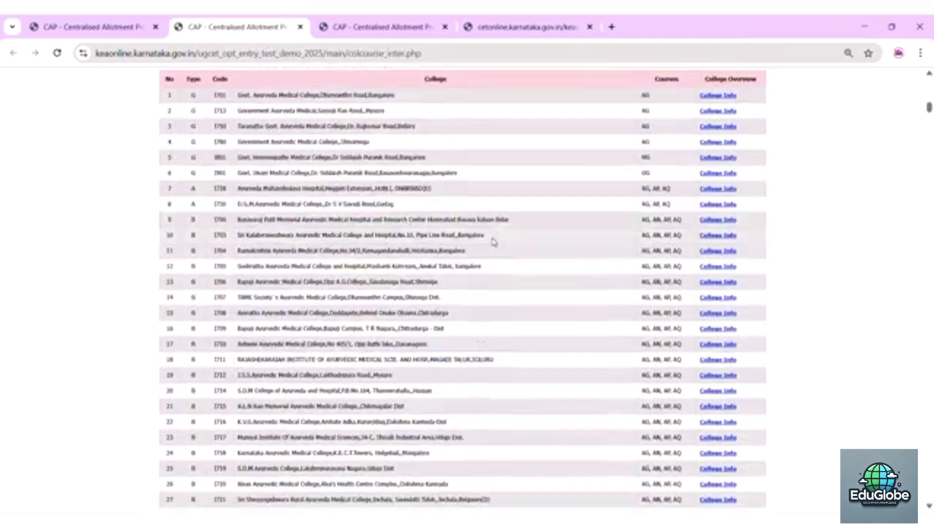
scroll(492, 242, "down", 10)
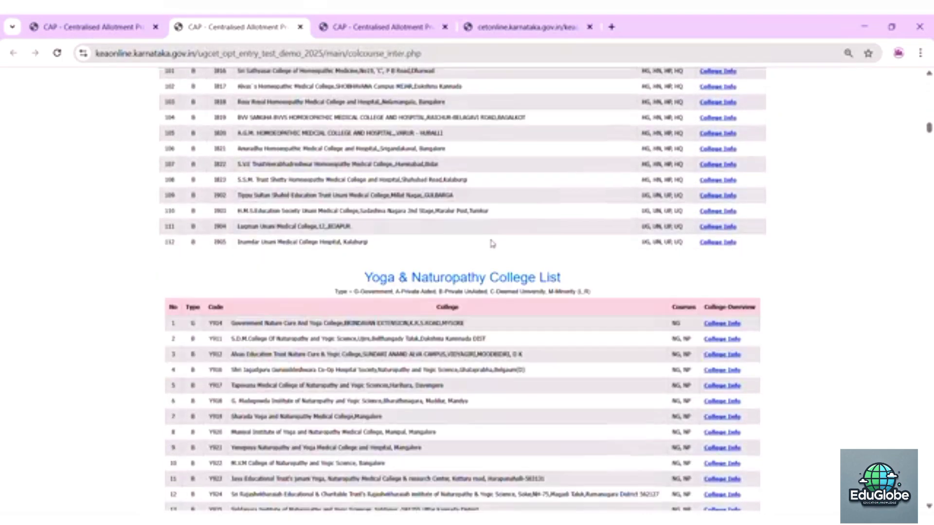
scroll(500, 275, "down", 14)
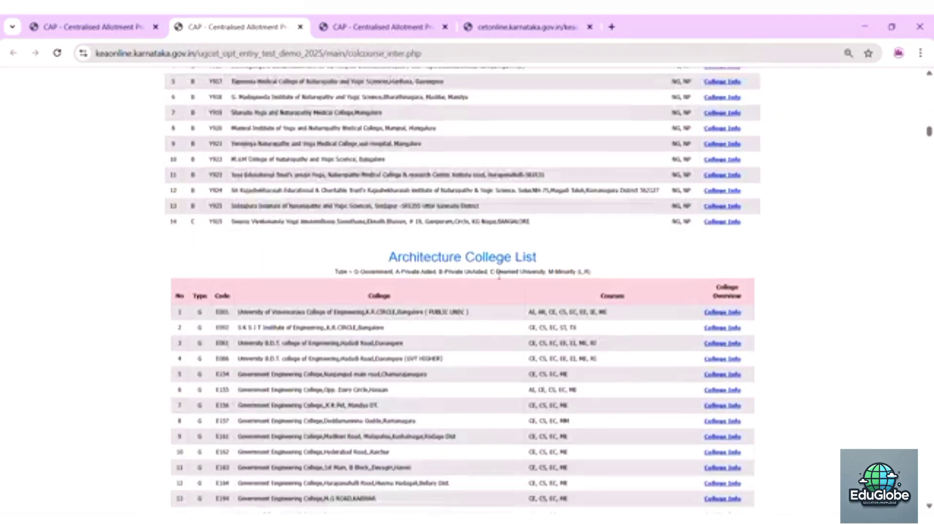
scroll(498, 275, "up", 6)
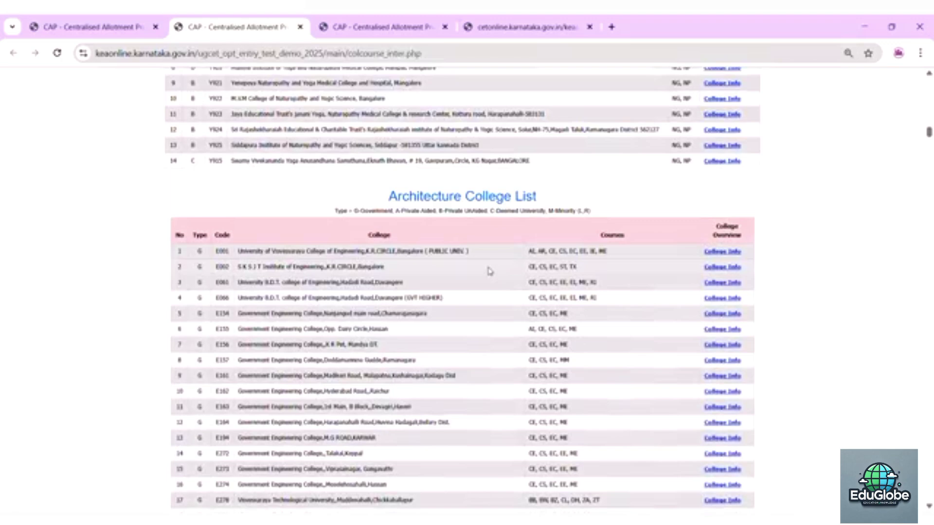
scroll(490, 271, "down", 20)
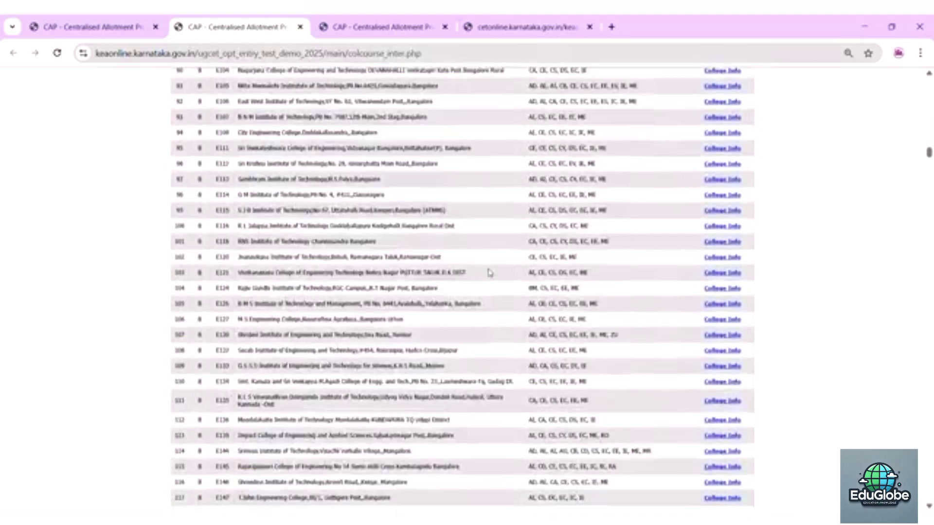
scroll(488, 272, "down", 20)
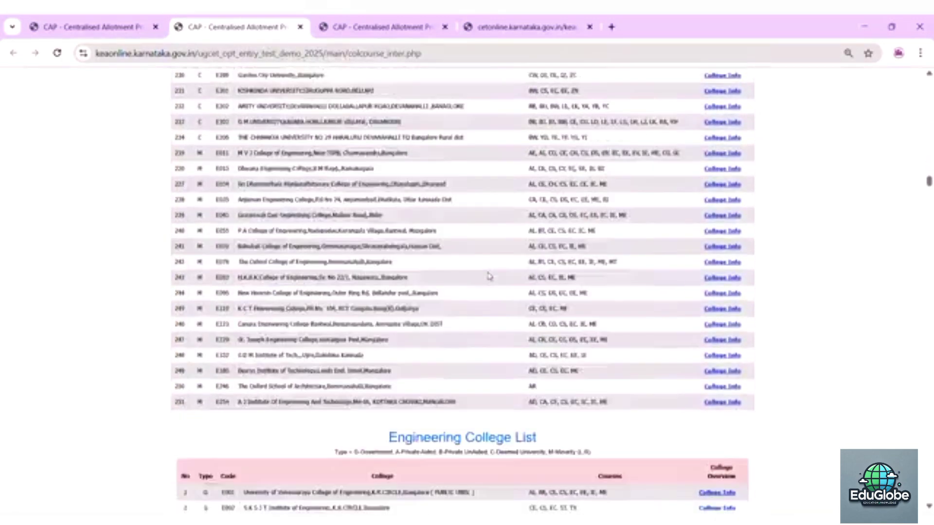
scroll(489, 276, "down", 18)
scroll(489, 276, "up", 14)
scroll(489, 275, "down", 20)
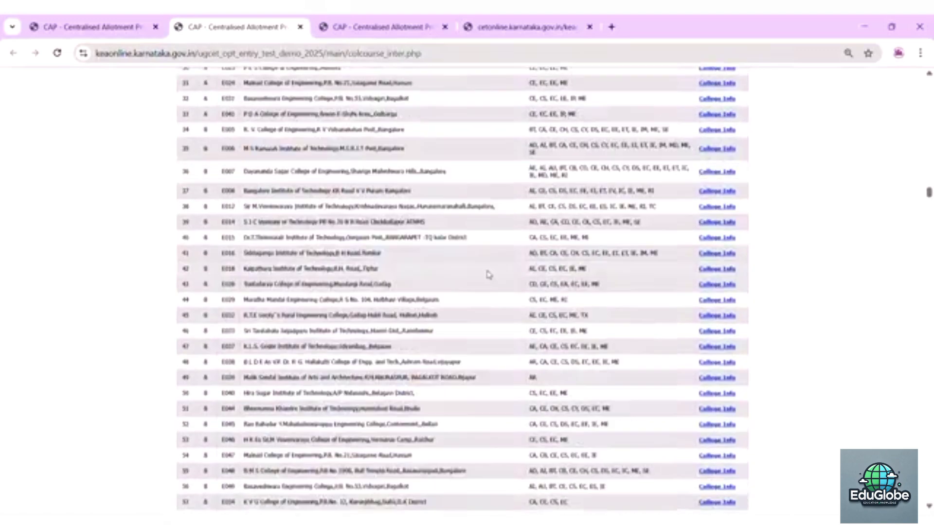
scroll(489, 275, "down", 20)
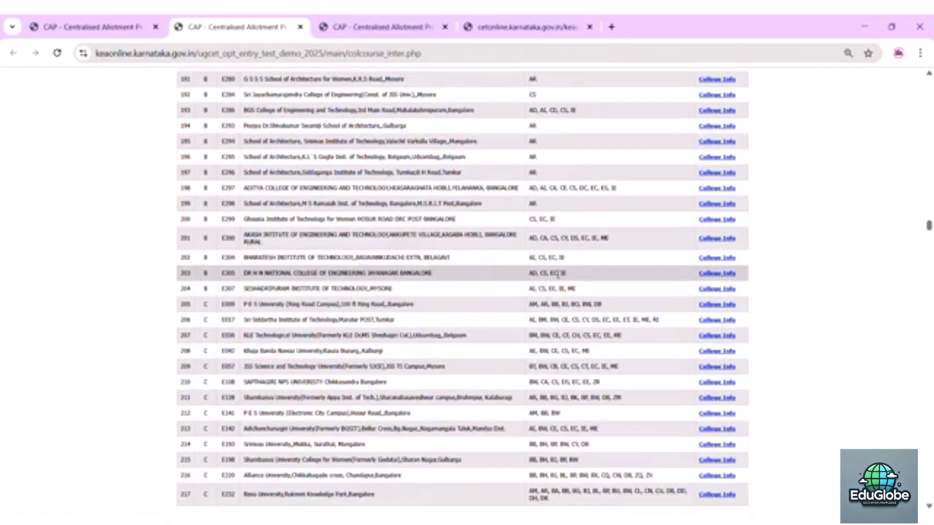
scroll(489, 273, "up", 6)
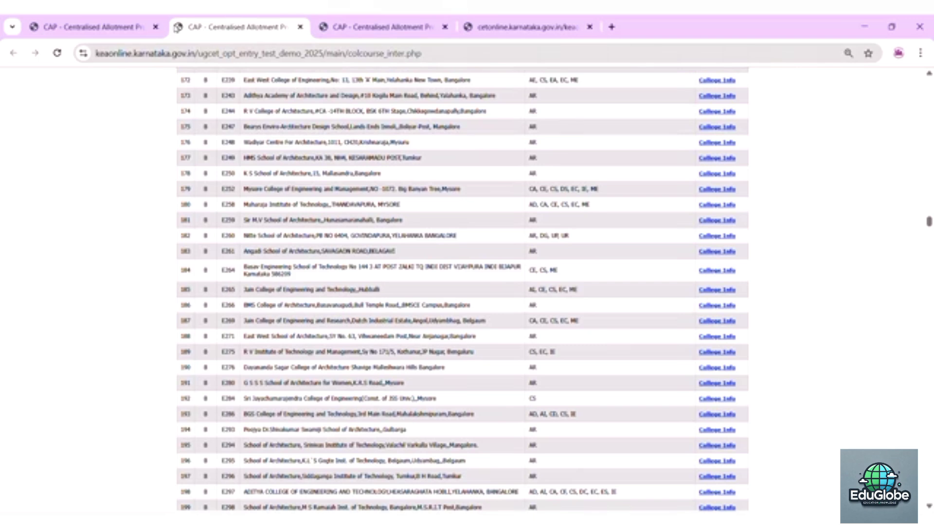
left_click(94, 26)
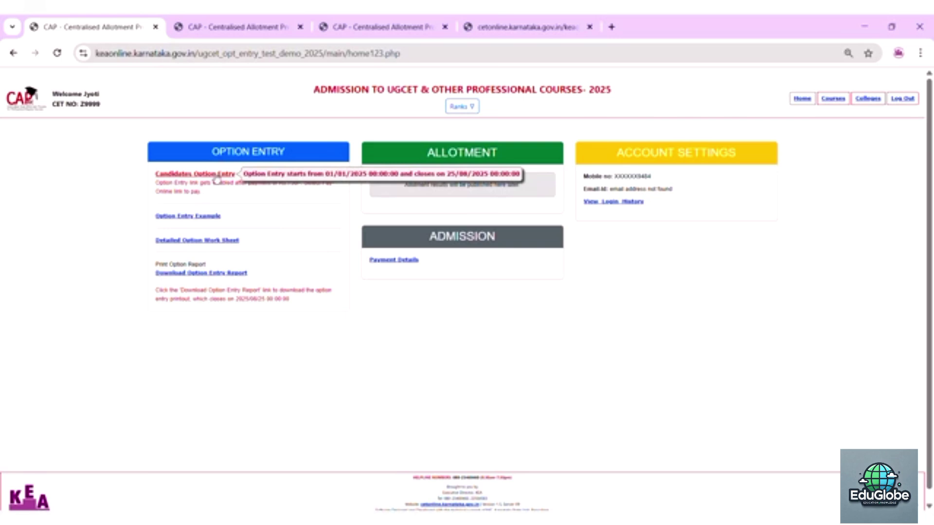
- Start Candidates Option Entry, then tick and accept the declaration with I Agree
left_click(216, 175)
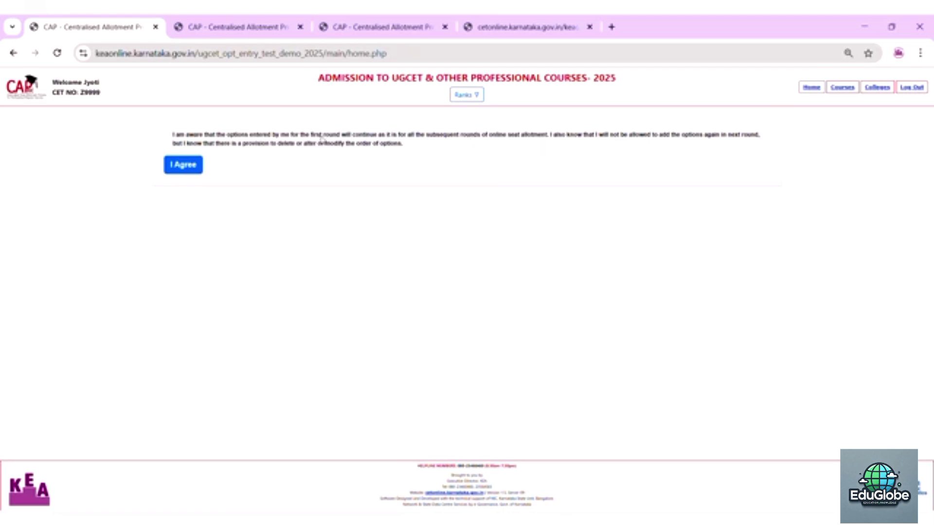
left_click(167, 135)
left_click(197, 173)
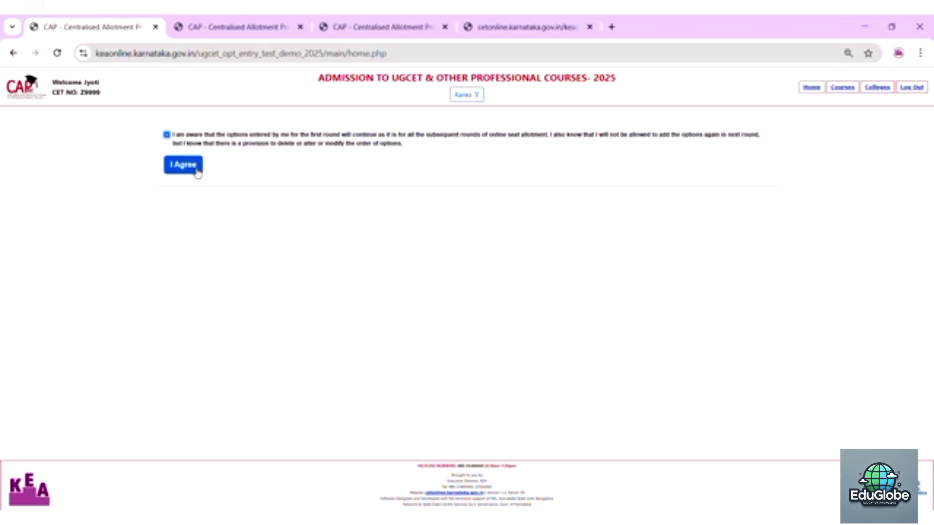
left_click(197, 168)
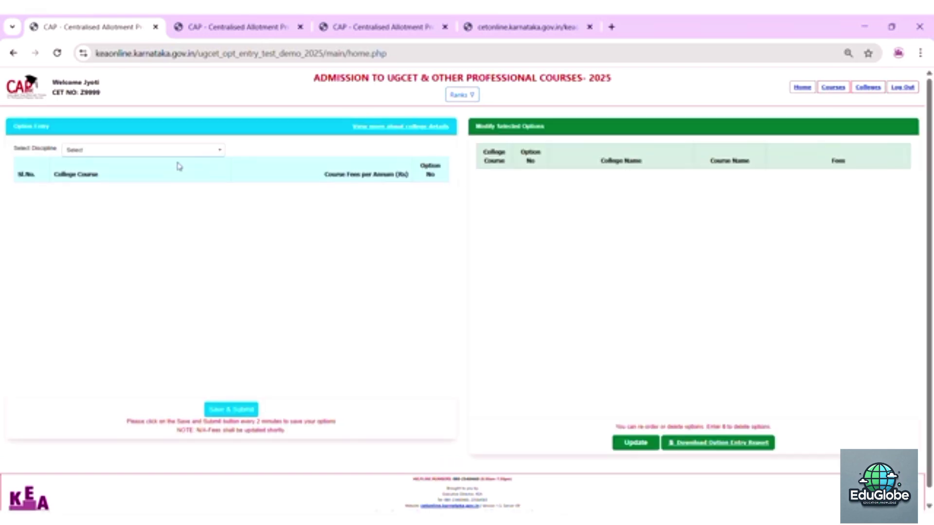
- Choose Medical as the discipline and look at the course-wise MBBS list without selecting
left_click(151, 154)
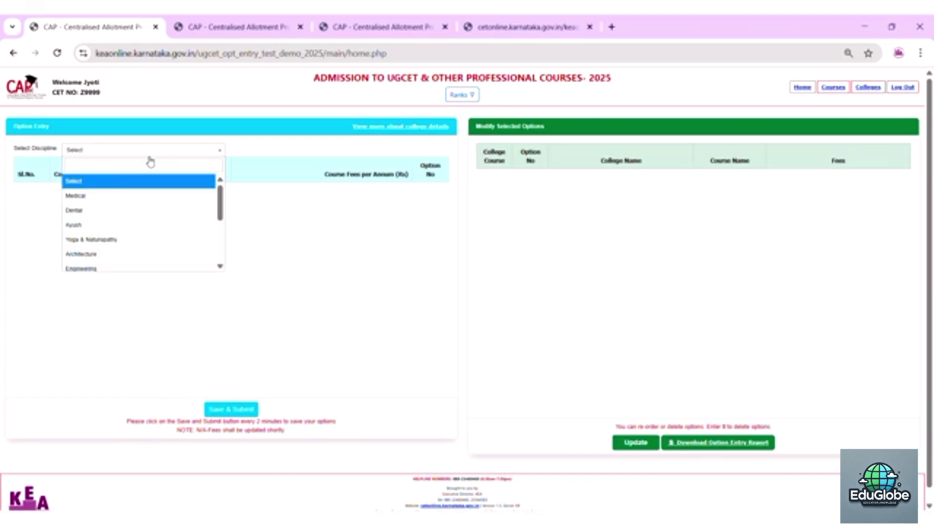
scroll(139, 200, "down", 1)
scroll(140, 200, "down", 2)
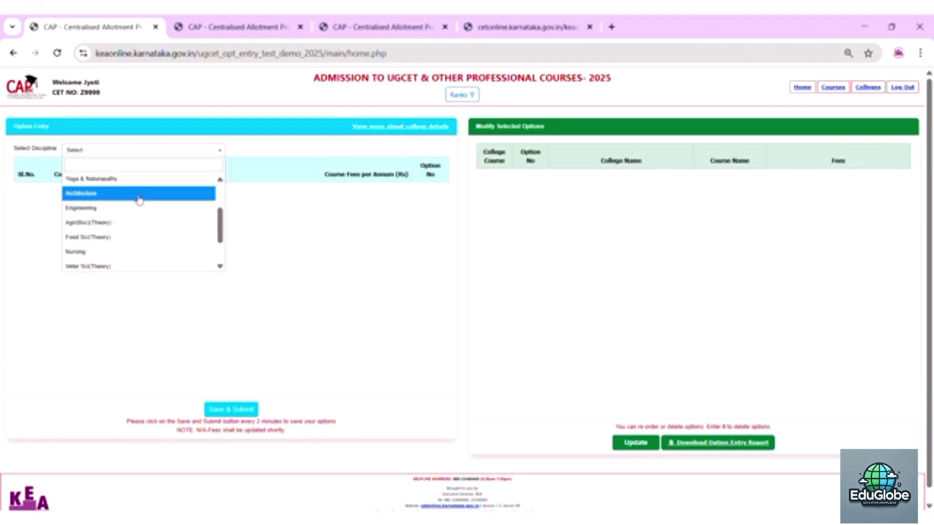
scroll(140, 199, "down", 2)
scroll(139, 200, "down", 1)
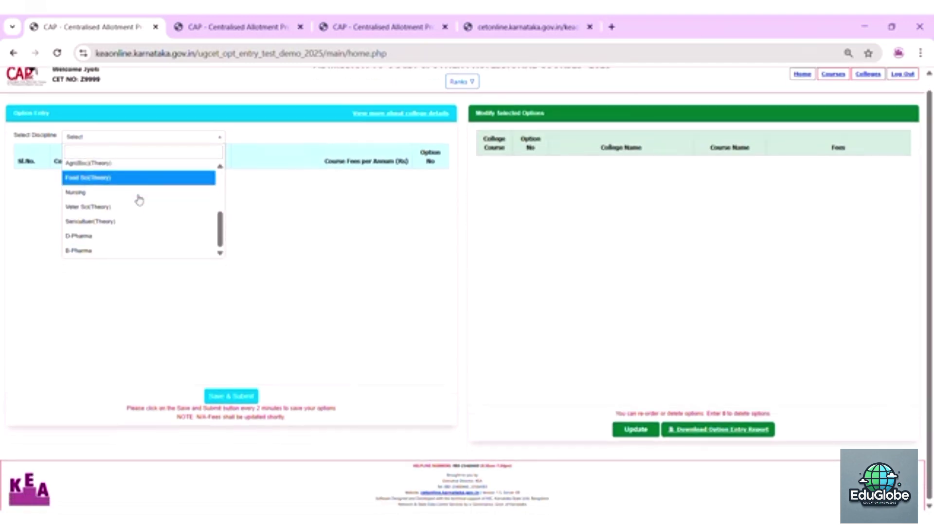
scroll(140, 200, "up", 4)
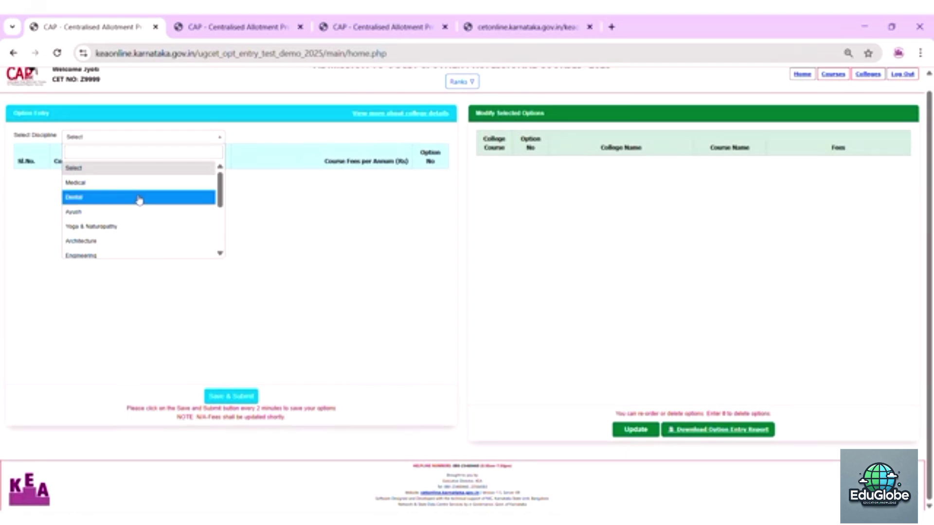
left_click(103, 184)
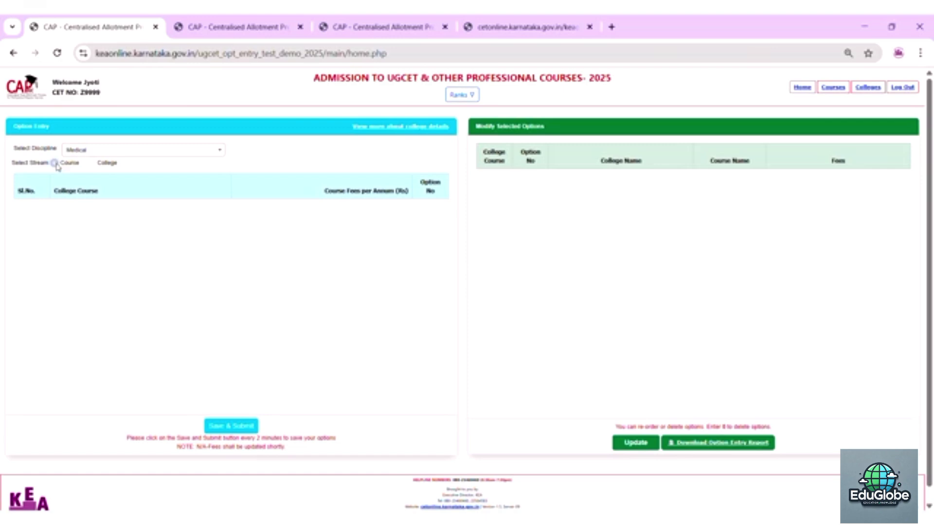
left_click(54, 163)
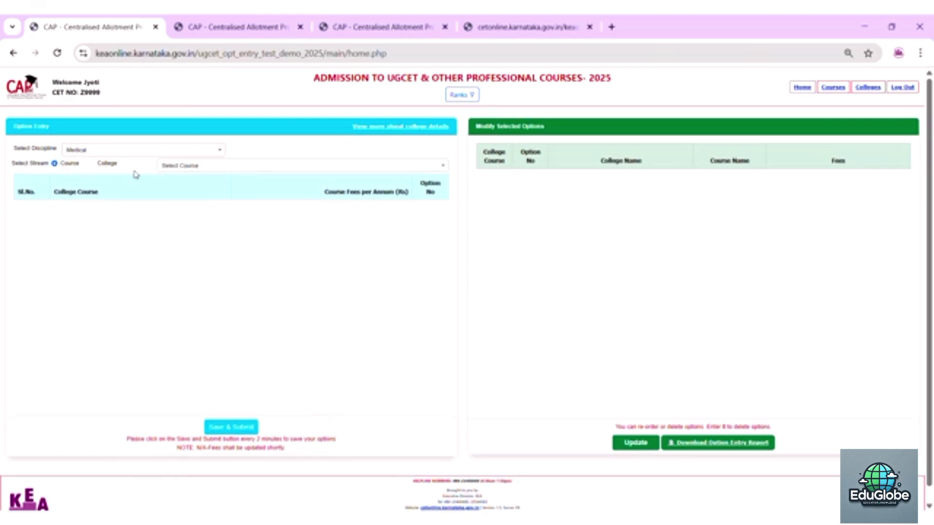
left_click(189, 168)
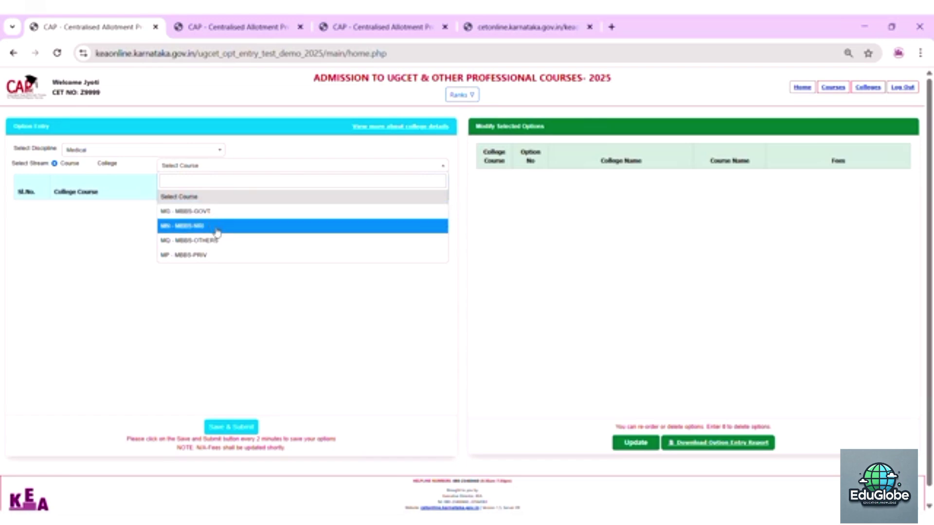
left_click(216, 256)
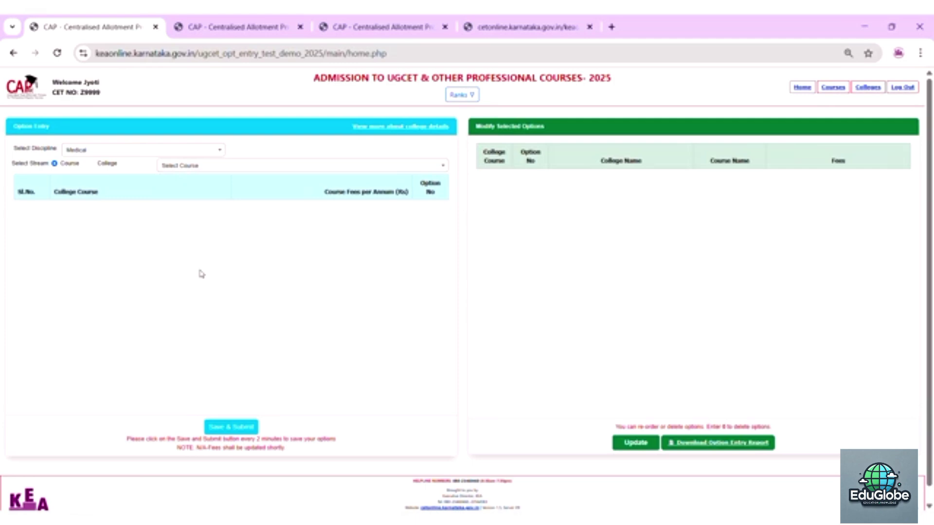
- Browse the medical colleges list, then switch to Course and pick MG - MBBS-GOVT
left_click(108, 165)
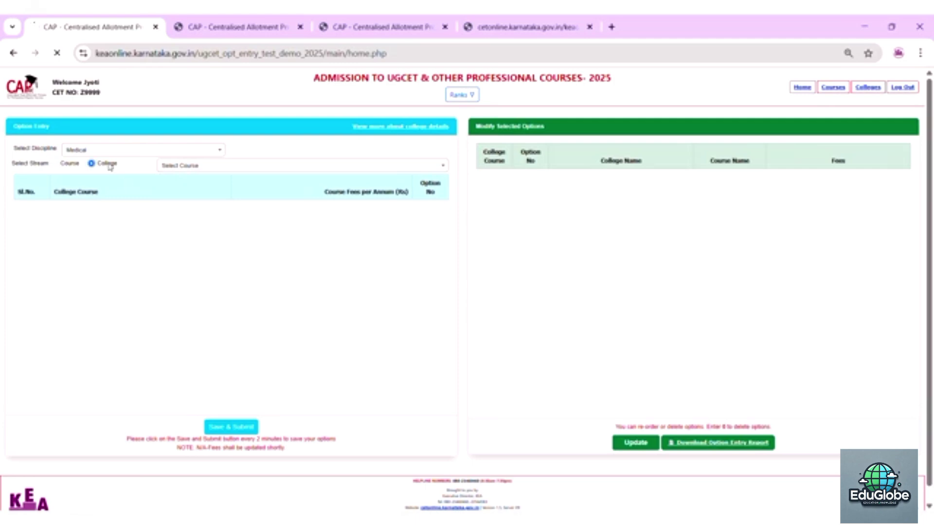
left_click(232, 167)
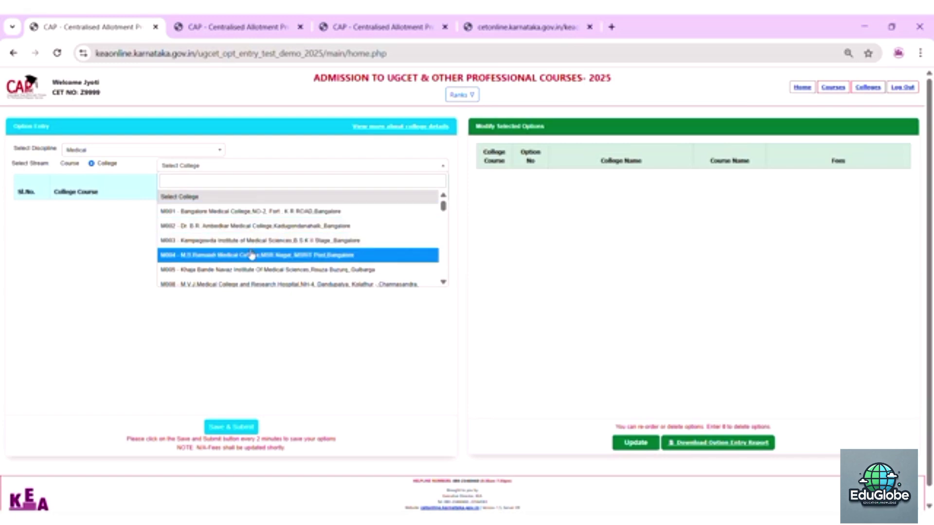
scroll(252, 256, "down", 5)
scroll(252, 257, "down", 8)
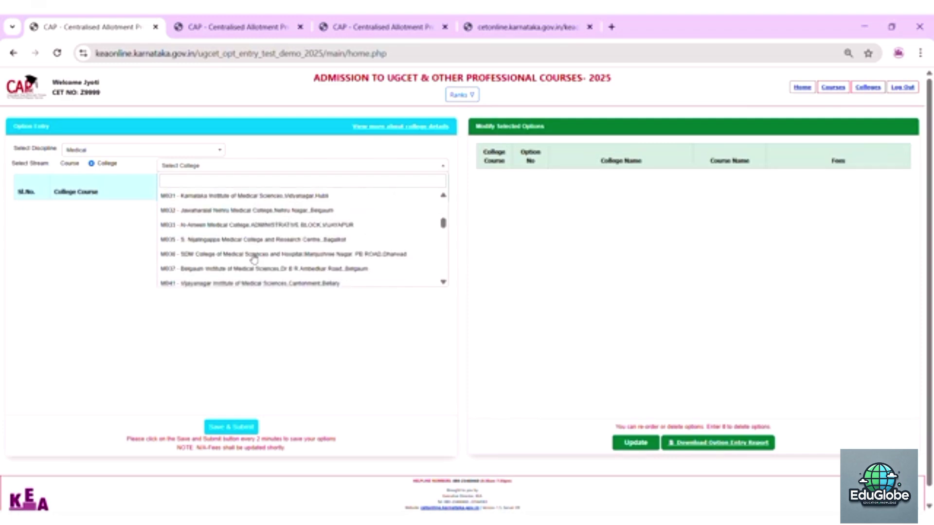
scroll(254, 258, "down", 5)
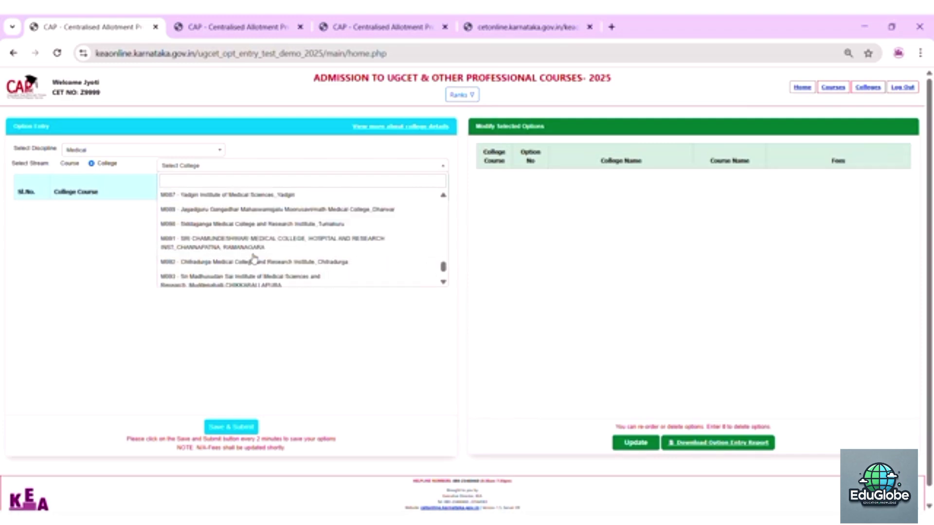
scroll(254, 258, "up", 20)
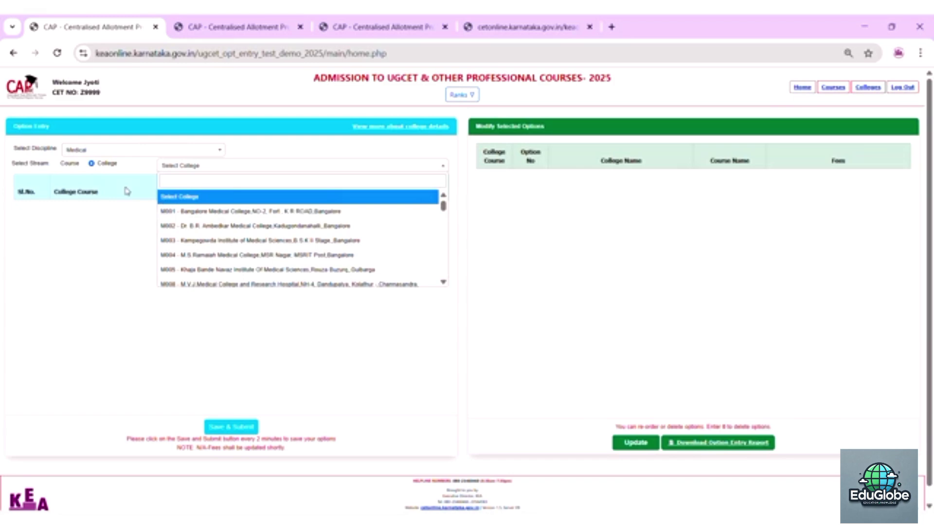
left_click(83, 170)
left_click(71, 164)
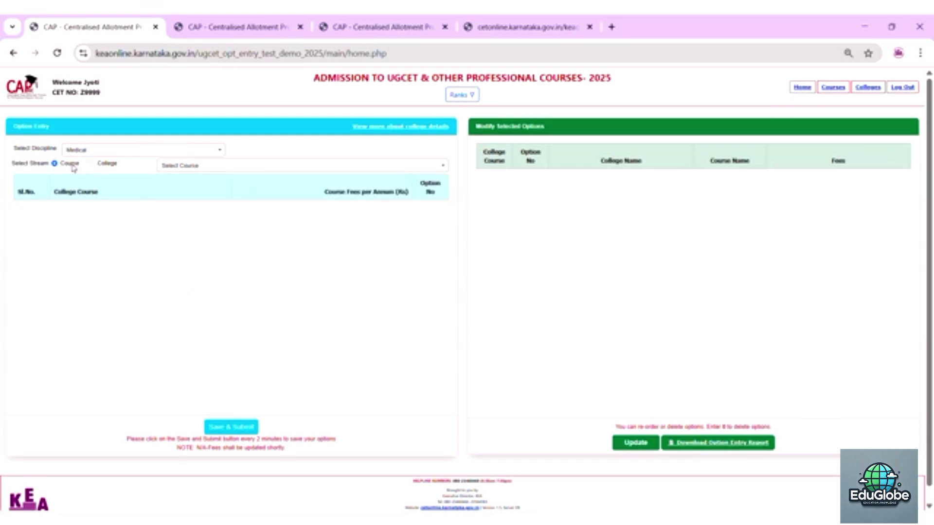
left_click(180, 167)
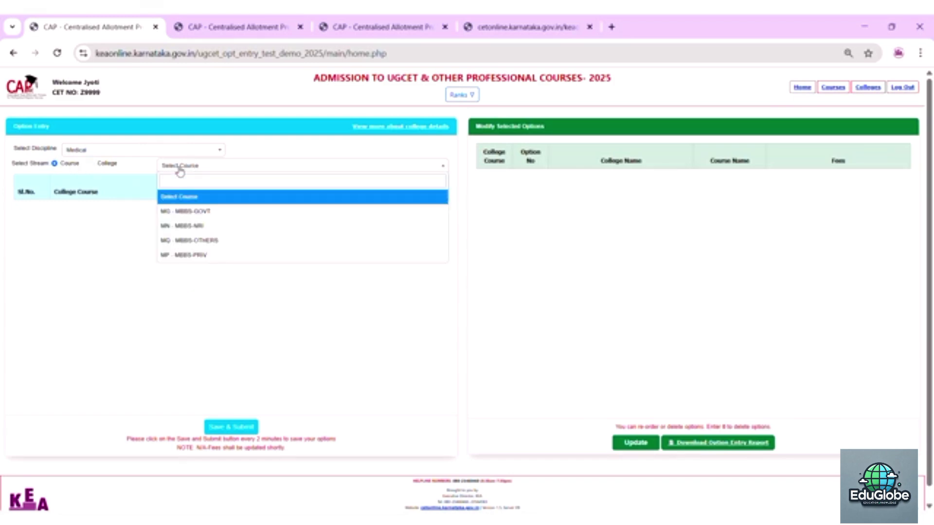
left_click(204, 211)
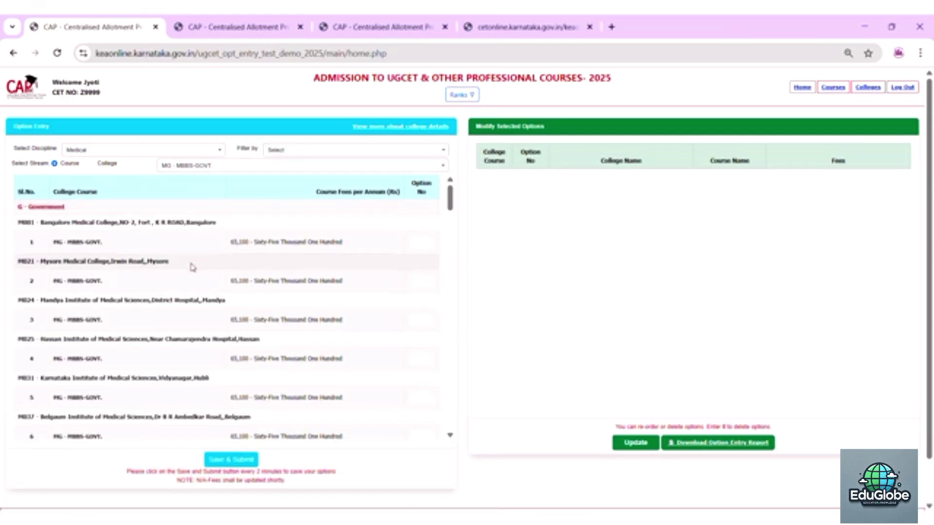
scroll(193, 267, "down", 10)
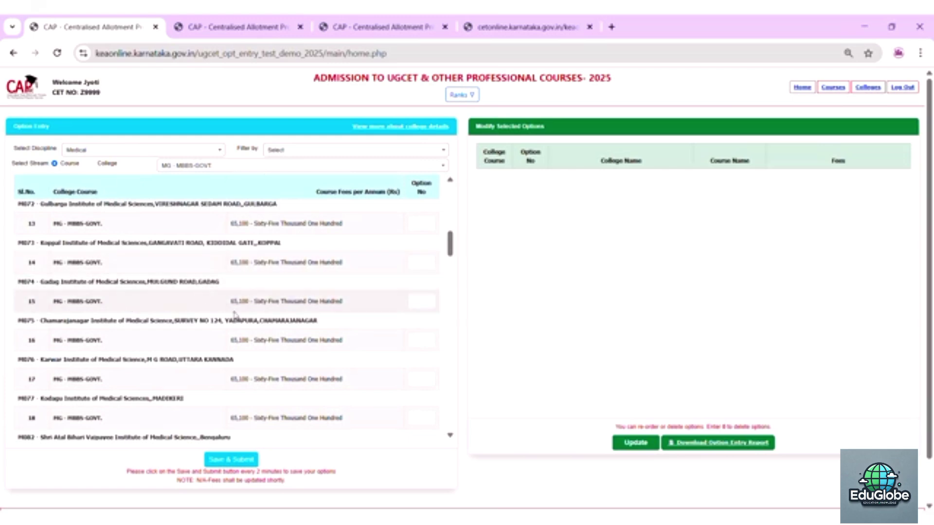
scroll(281, 312, "up", 1)
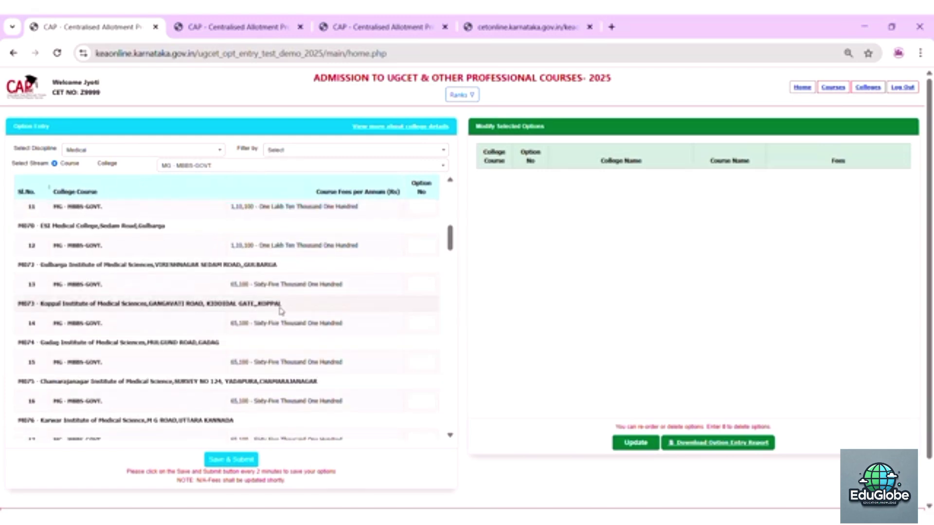
scroll(281, 310, "up", 1)
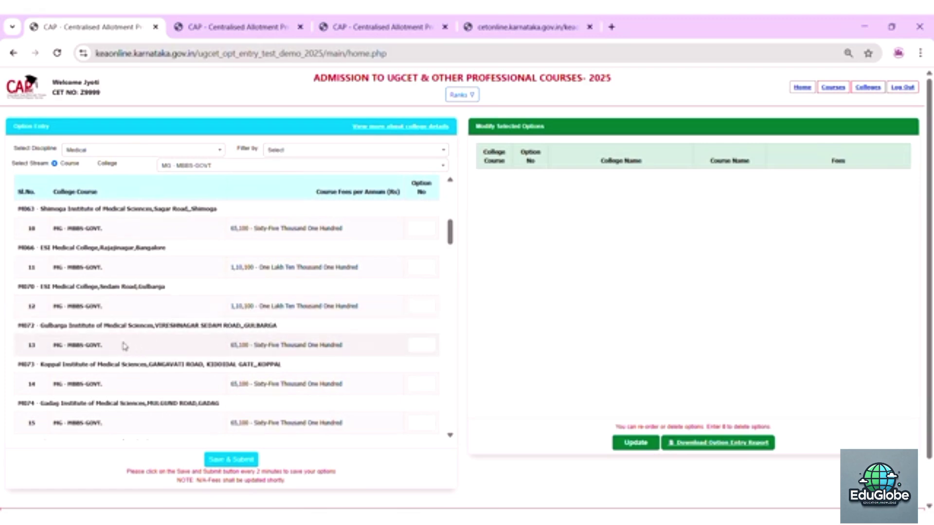
scroll(245, 354, "down", 9)
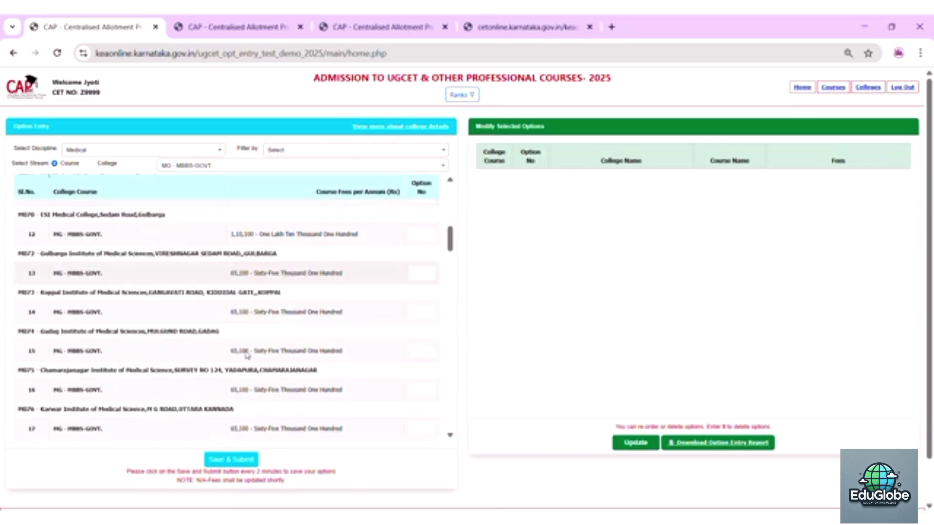
scroll(247, 355, "down", 3)
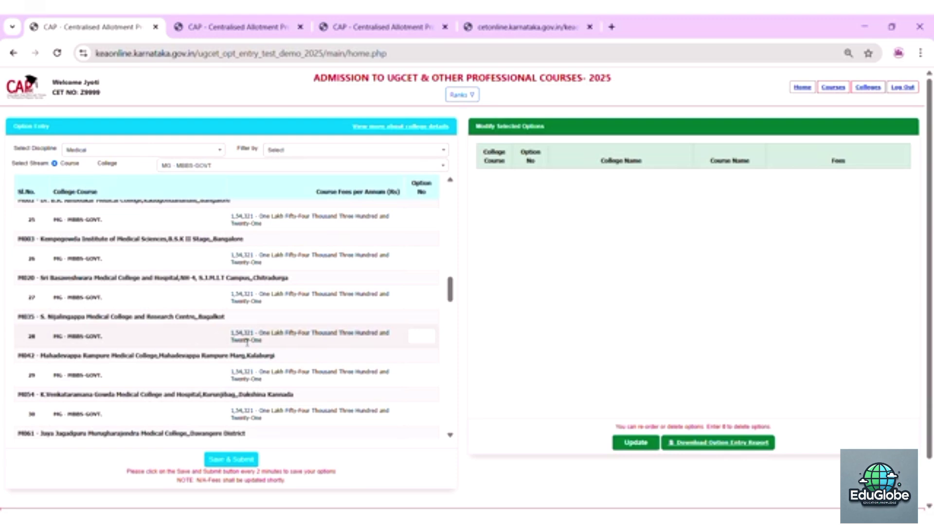
scroll(279, 343, "up", 10)
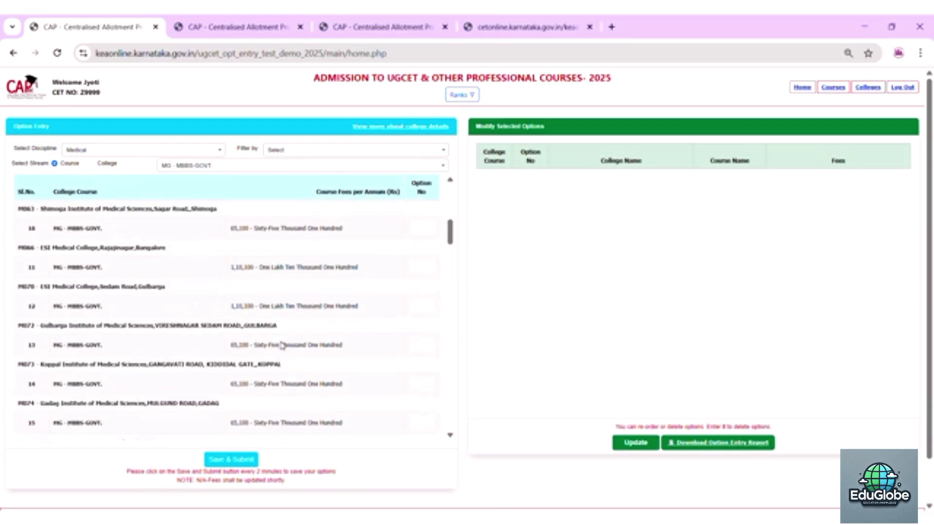
scroll(281, 344, "up", 4)
scroll(274, 345, "up", 3)
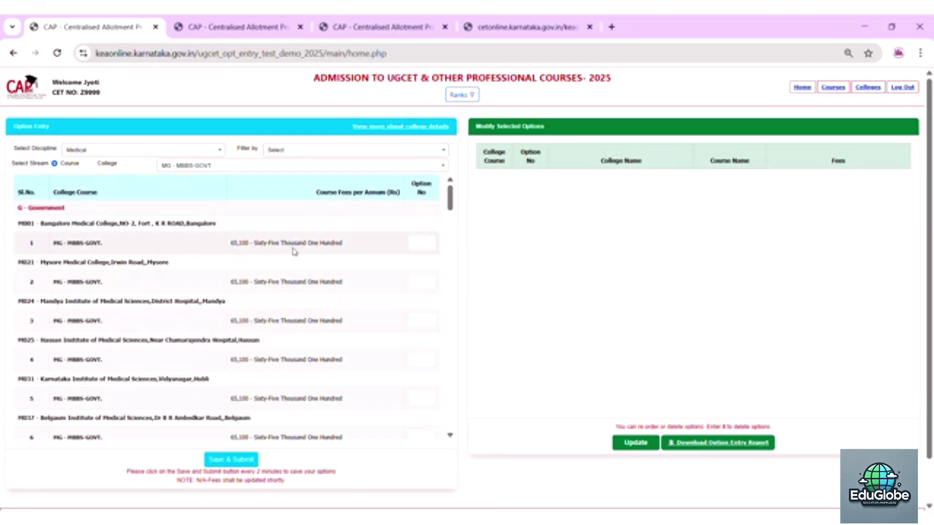
- Enter option numbers for Bangalore, Mysore, Mandya and Shimoga government medical colleges
left_click(429, 249)
left_click(433, 285)
left_click(429, 321)
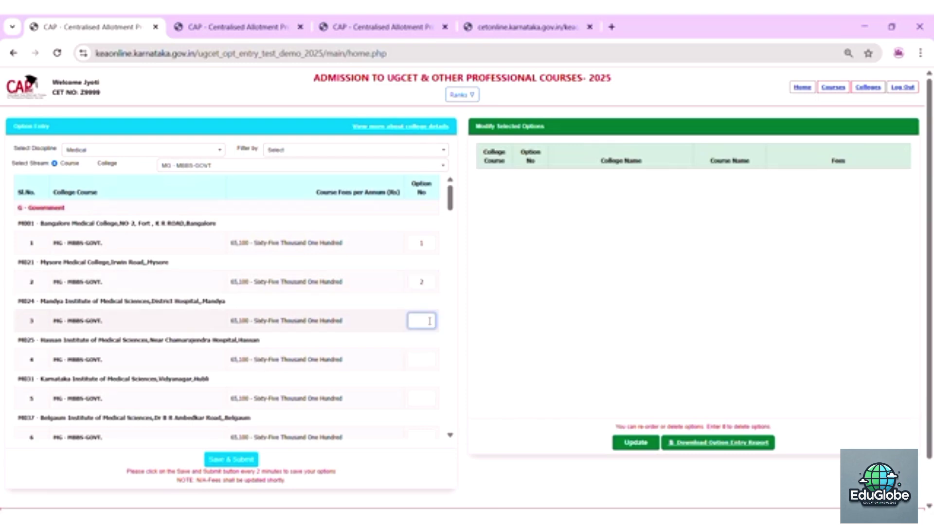
scroll(418, 345, "down", 5)
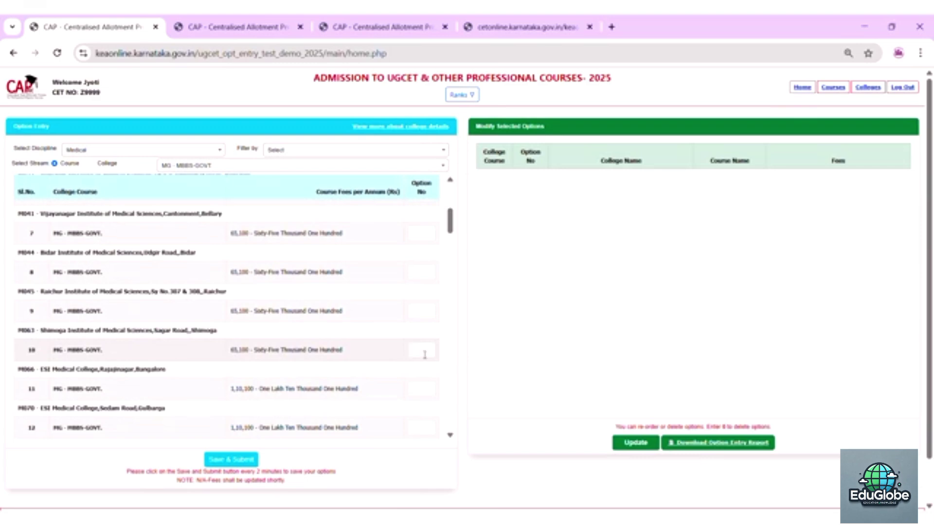
left_click(422, 352)
scroll(430, 375, "down", 3)
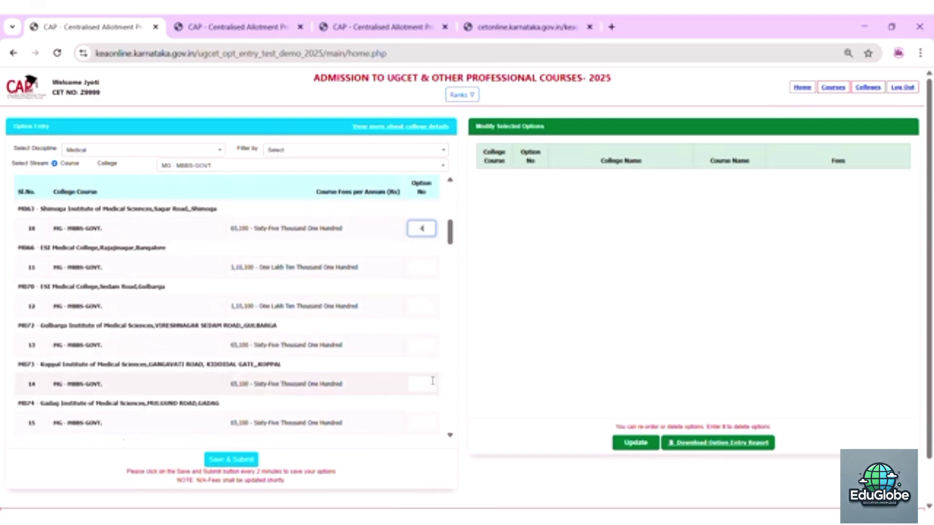
type("45")
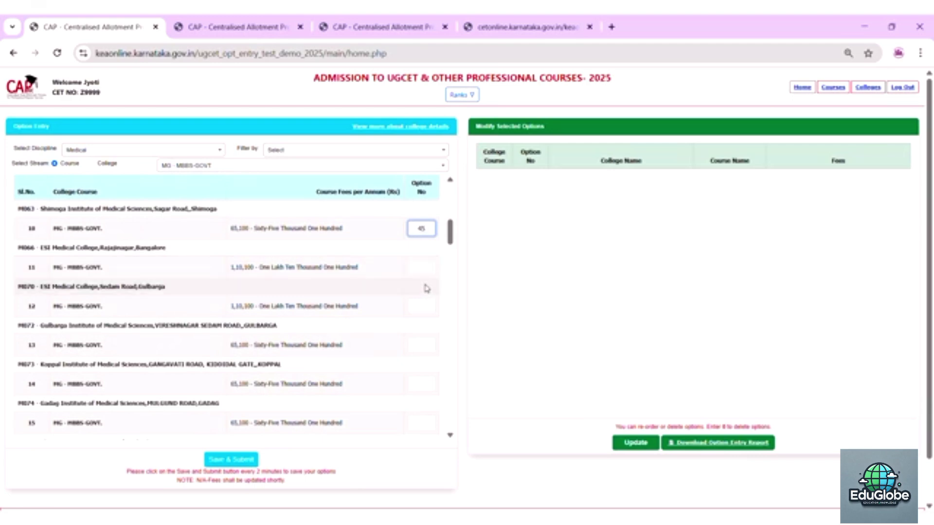
- Number ESI Rajajinagar, ESI Gulbarga, Gulbarga, Koppal, Gadag, Chamarajanagar, and Karwar as option 11
left_click(424, 274)
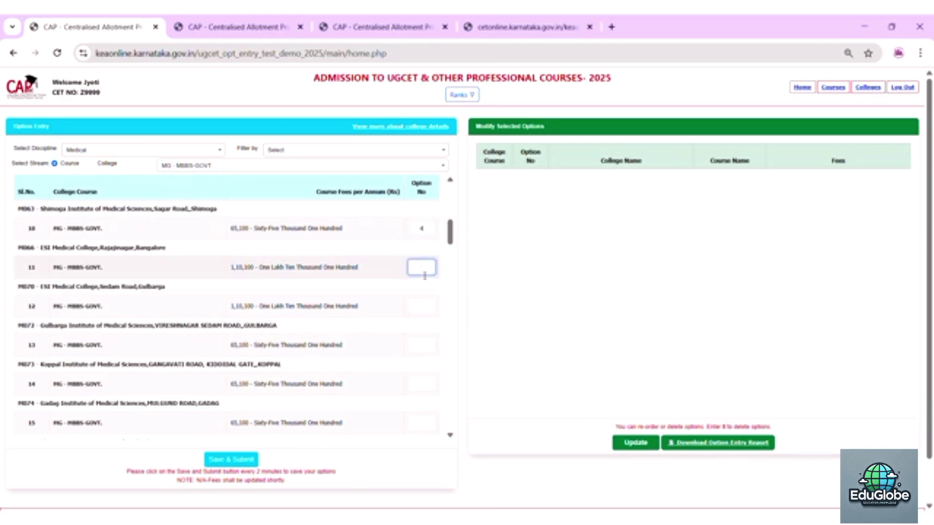
left_click(430, 307)
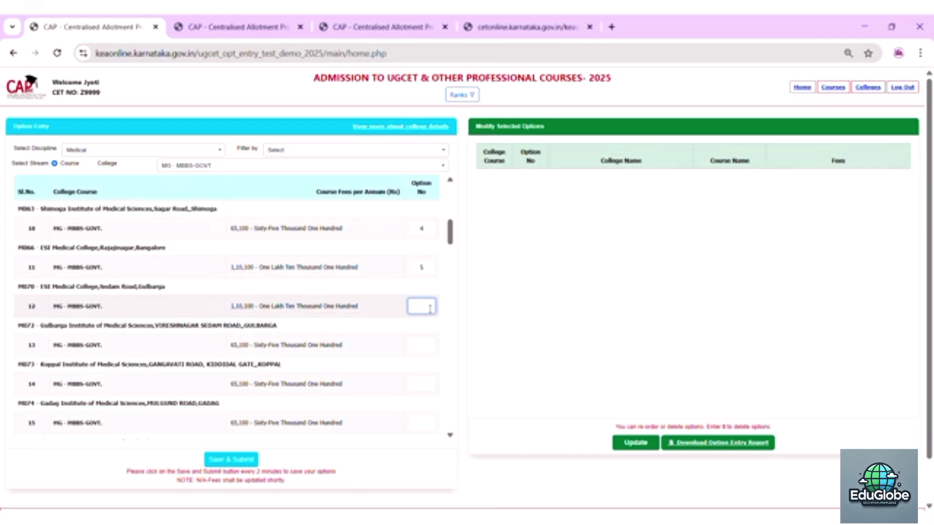
left_click(431, 347)
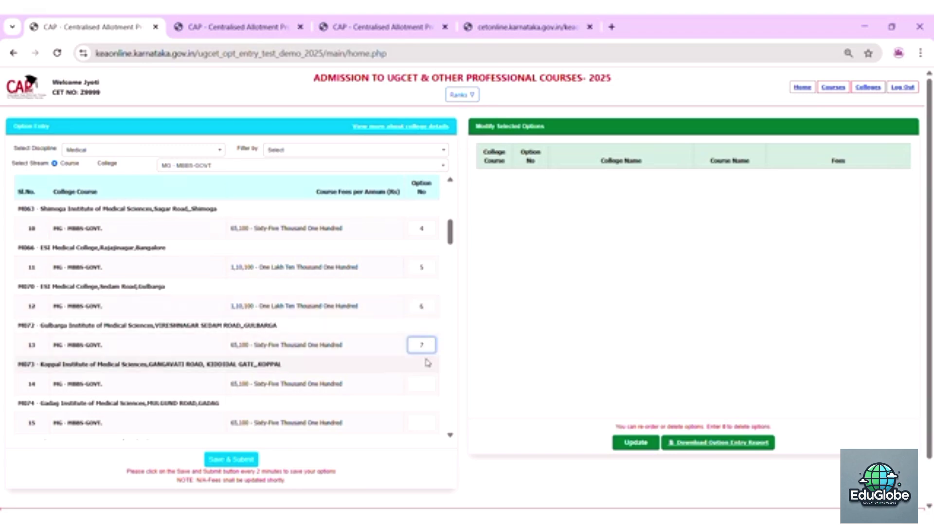
left_click(431, 384)
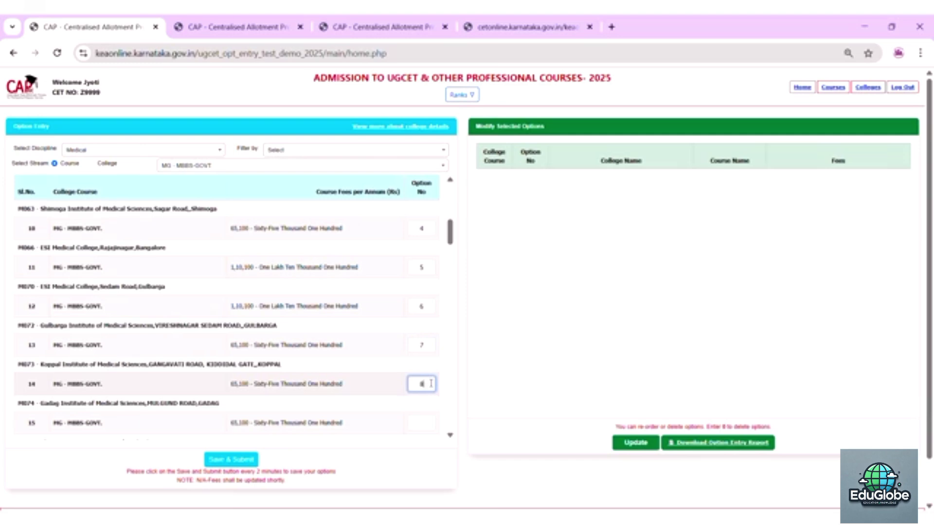
scroll(431, 384, "down", 3)
left_click(425, 303)
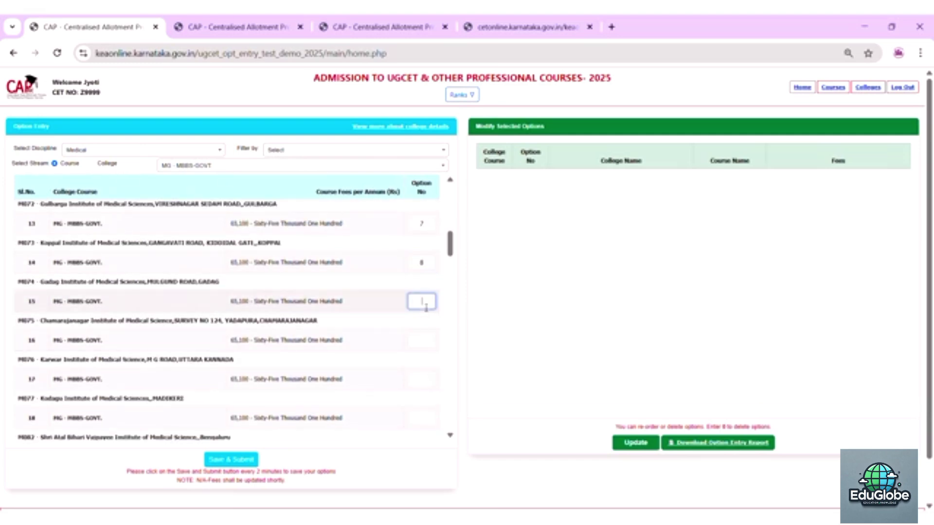
left_click(433, 341)
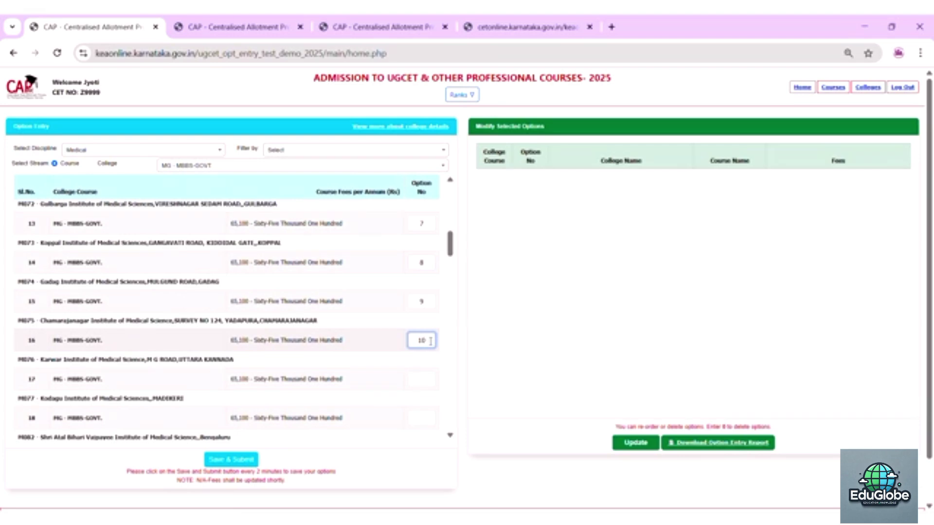
left_click(429, 377)
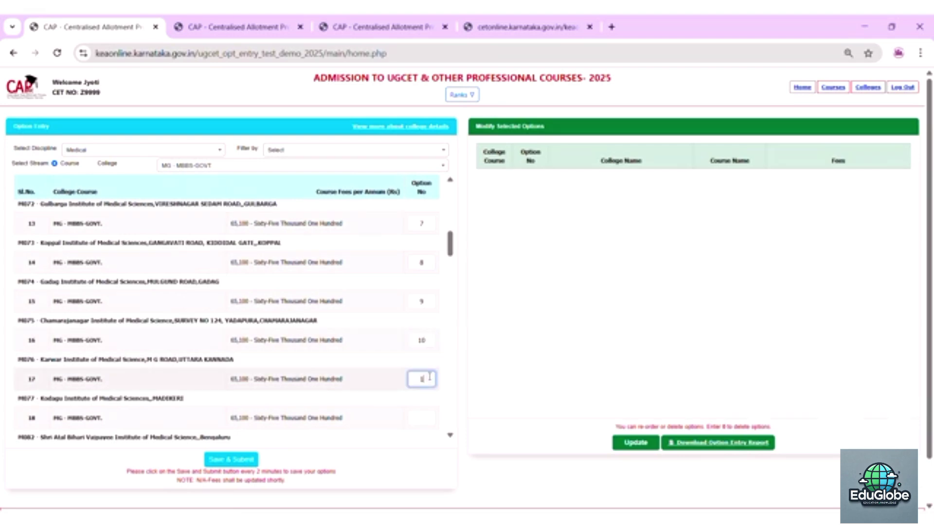
type("11")
scroll(423, 369, "down", 1)
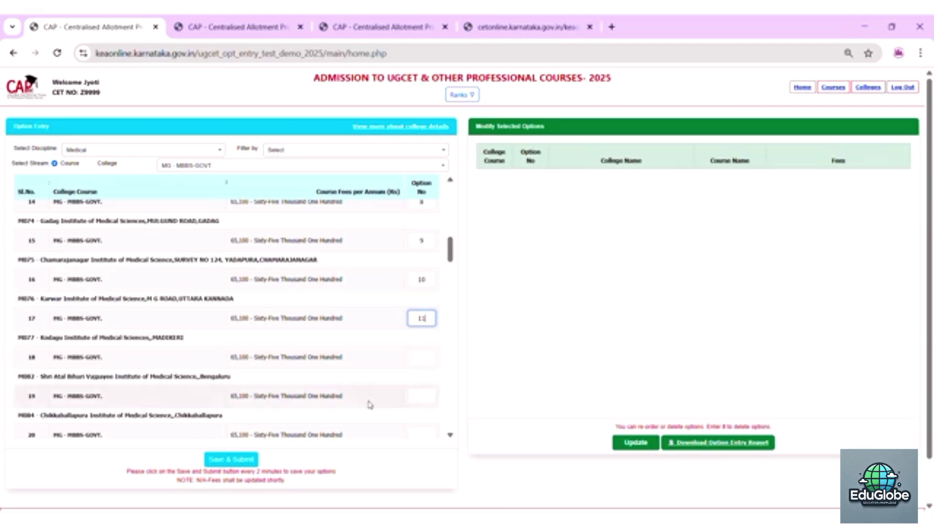
- Save & Submit the eleven ranked MBBS colleges and check them in Modify Selected Options
left_click(239, 463)
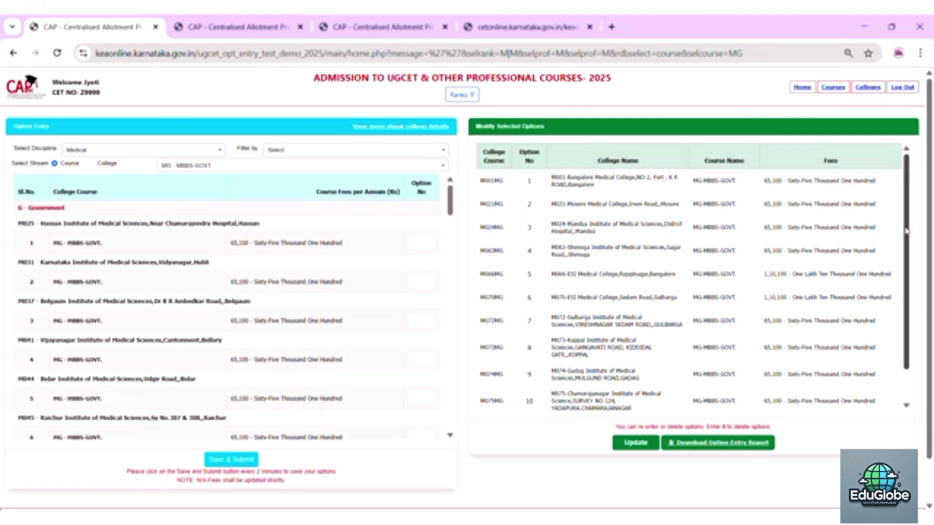
left_click_drag(909, 232, 909, 276)
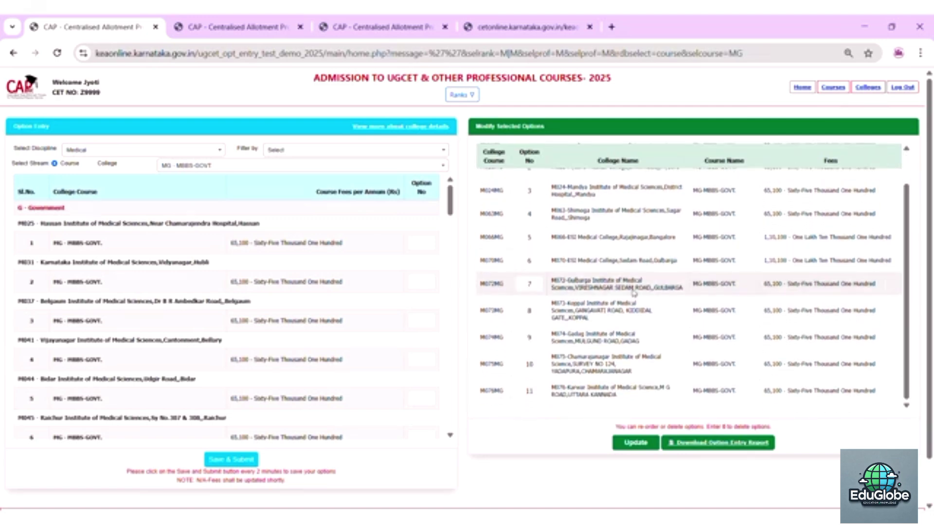
left_click(430, 249)
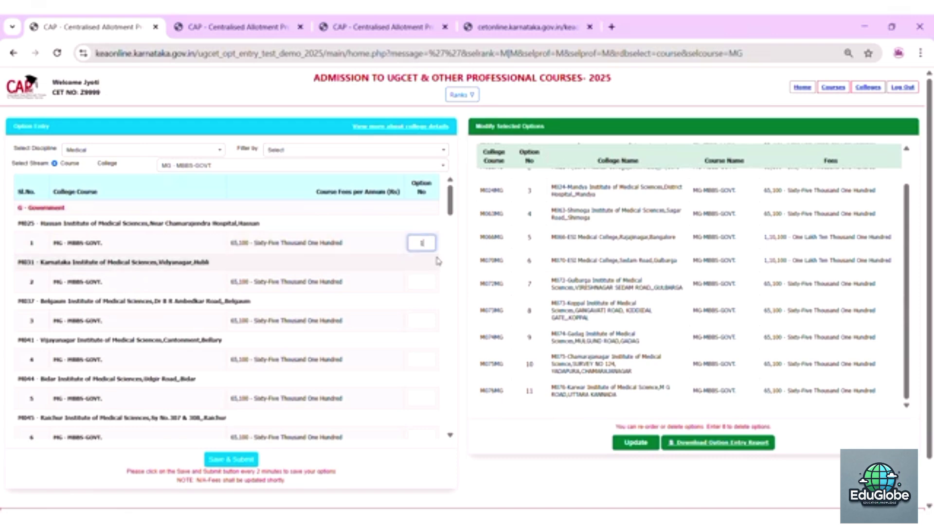
- Number the Belgaum, Vijayanagar, Bidar, Raichur and Kodagu government MBBS colleges as options 14–18
left_click(429, 288)
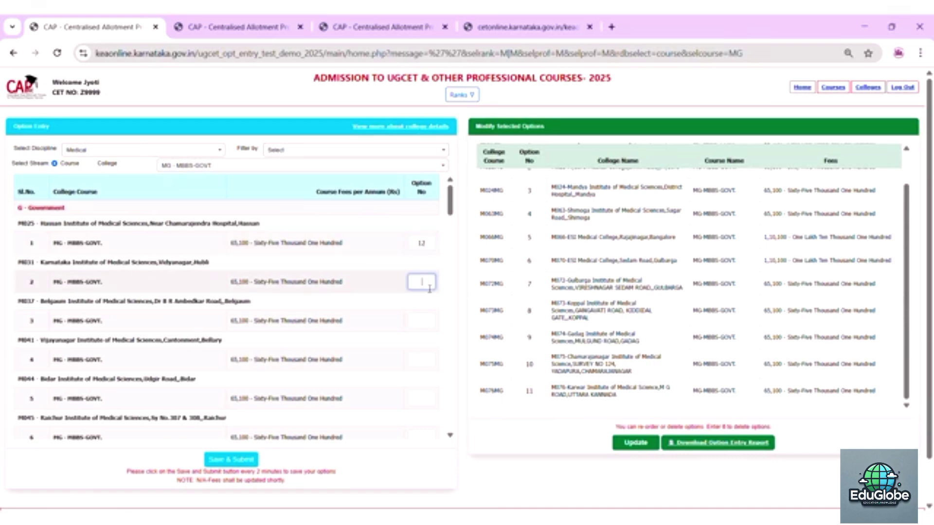
left_click(430, 322)
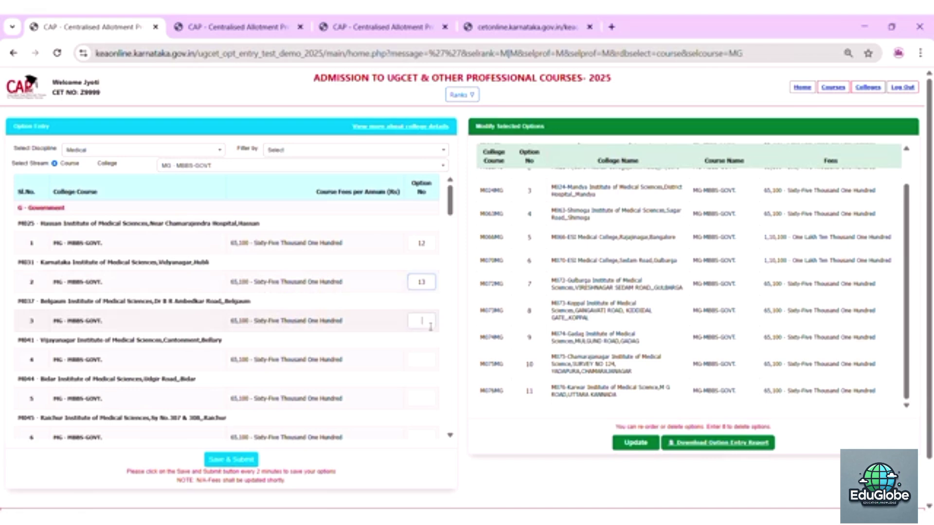
type("14")
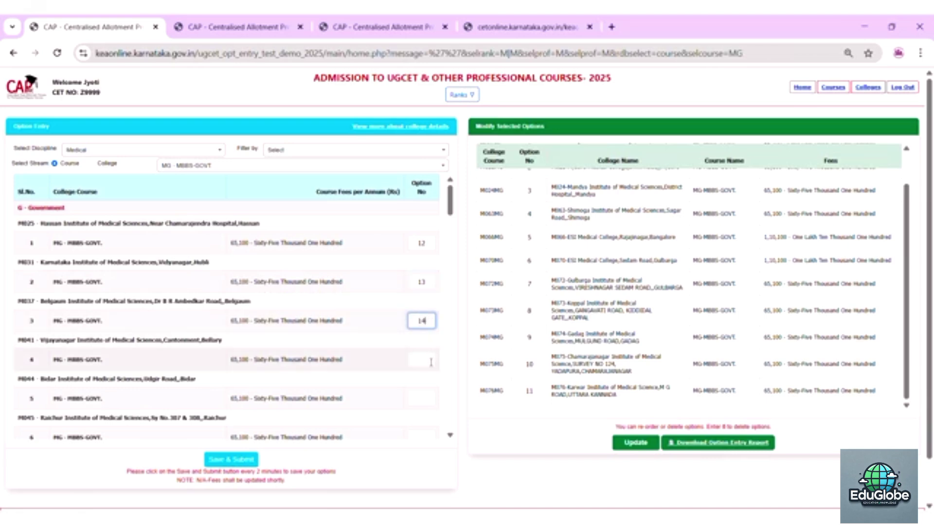
left_click(430, 363)
type("15")
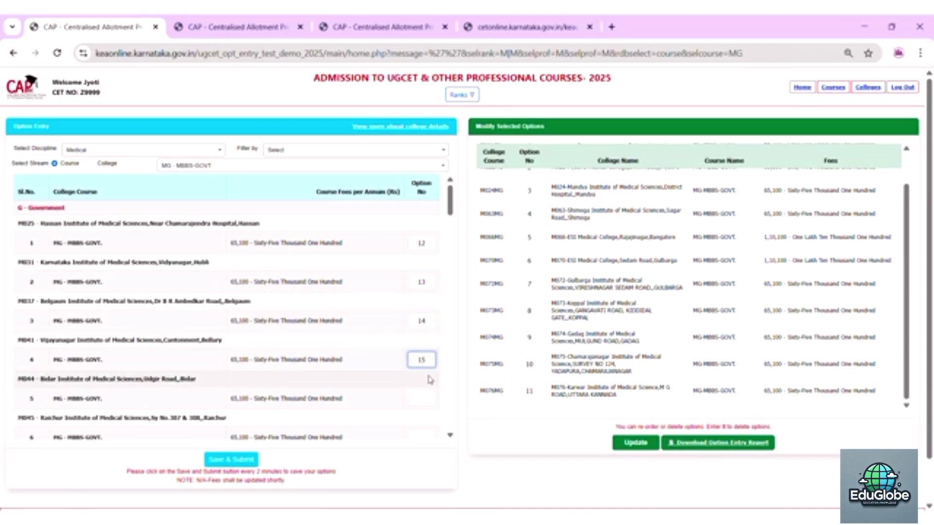
left_click(429, 400)
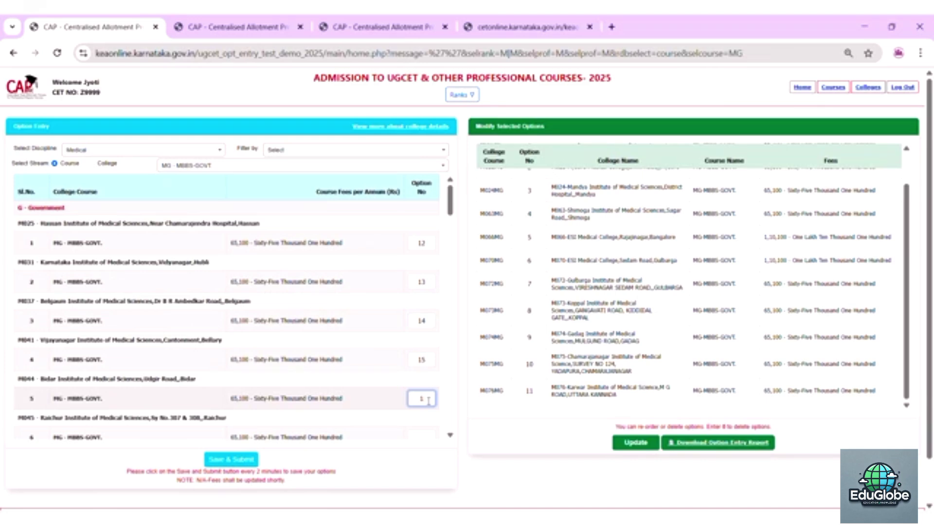
type("16")
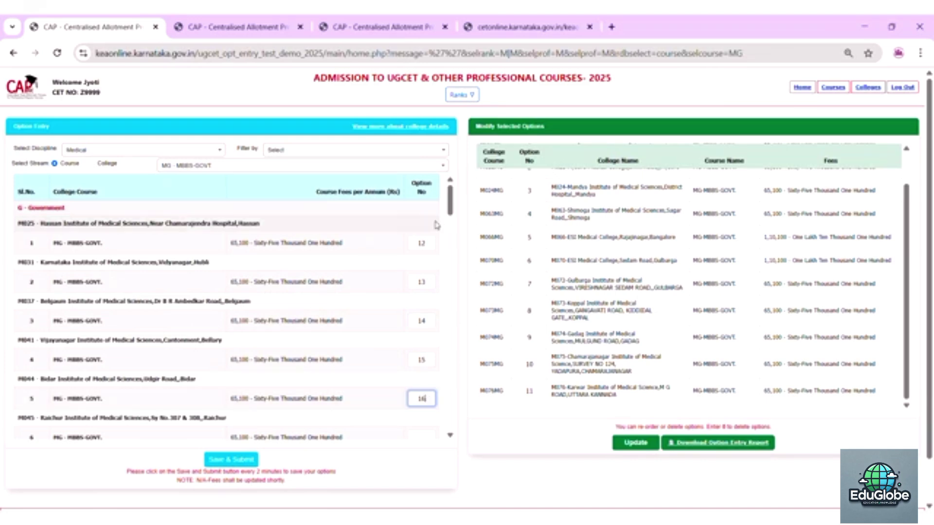
left_click_drag(451, 210, 451, 231)
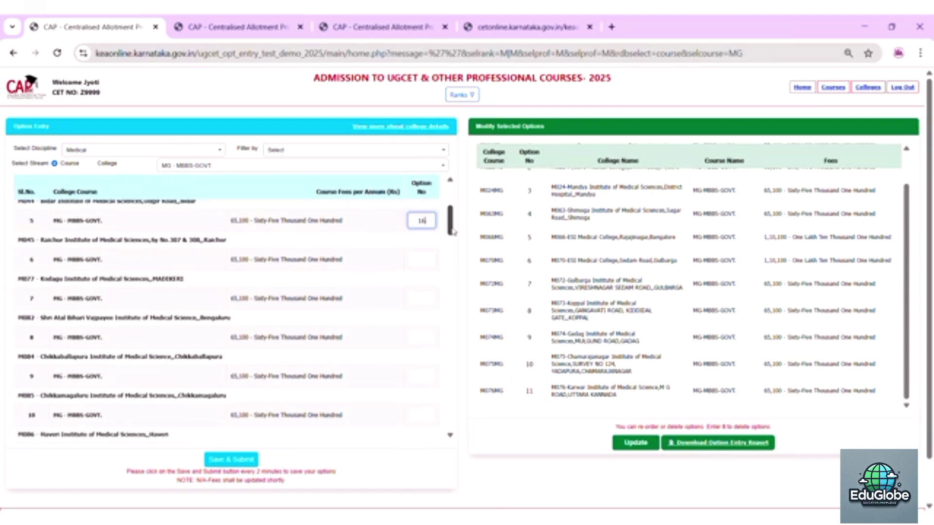
left_click(432, 263)
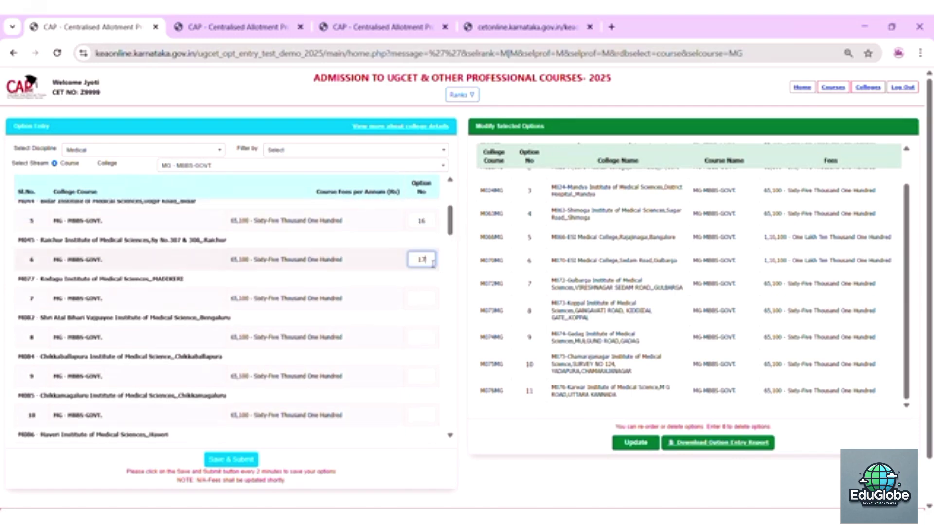
left_click(428, 294)
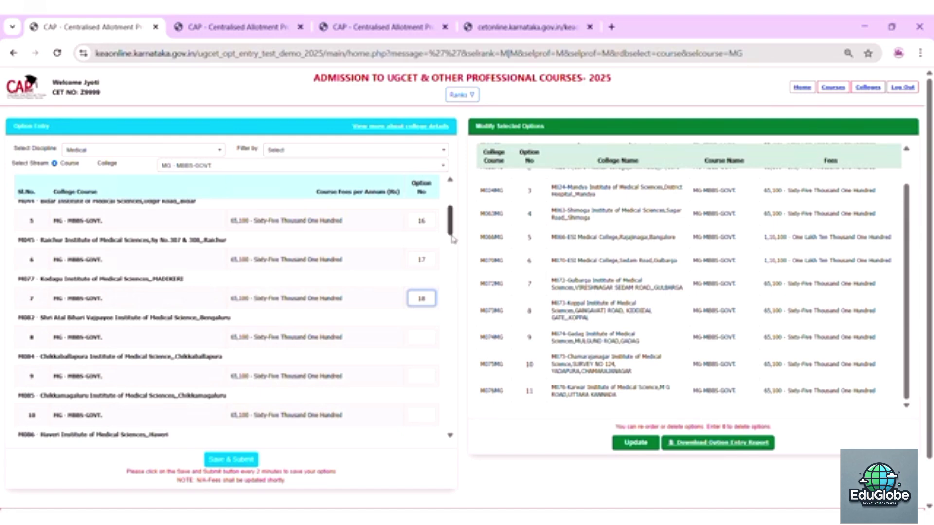
left_click_drag(451, 235, 453, 311)
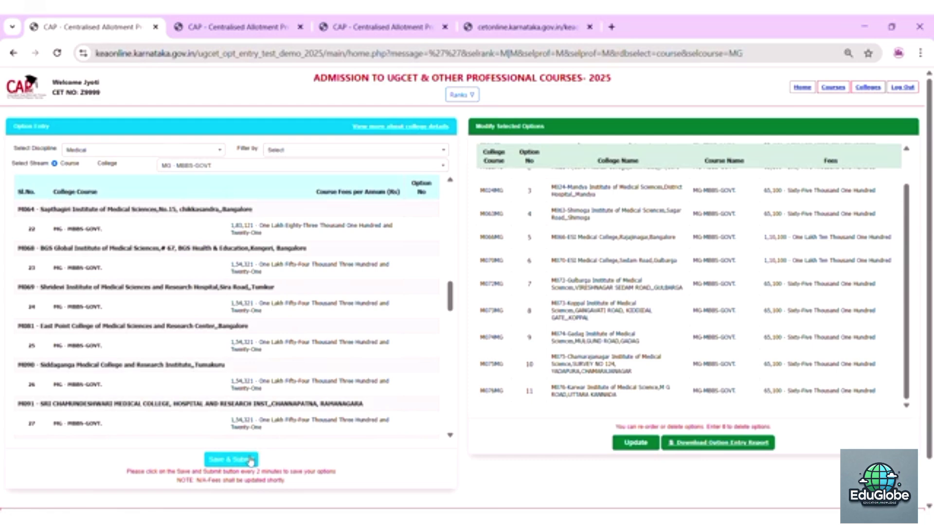
- Save the choices, then check rows 12–18 (Hassan through Kodagu) in the selected-options list
left_click(251, 461)
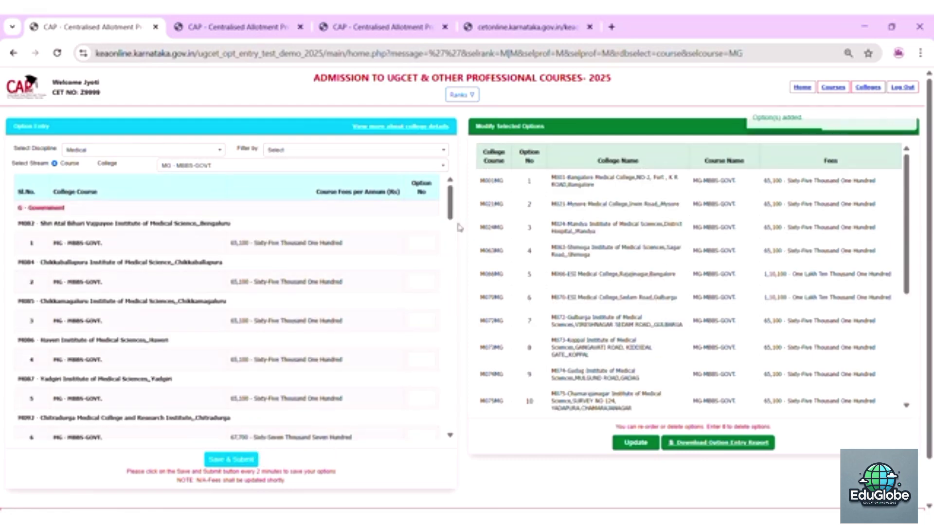
left_click_drag(454, 216, 458, 319)
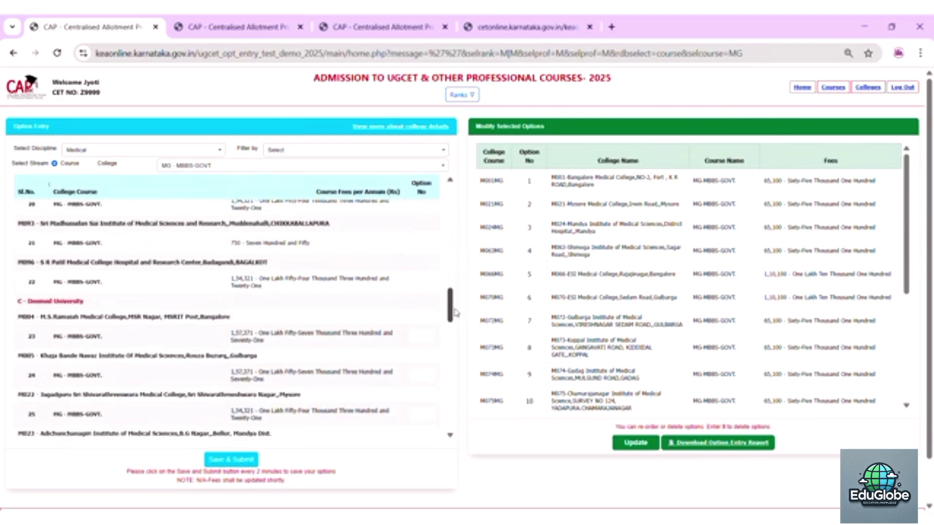
scroll(453, 309, "up", 3)
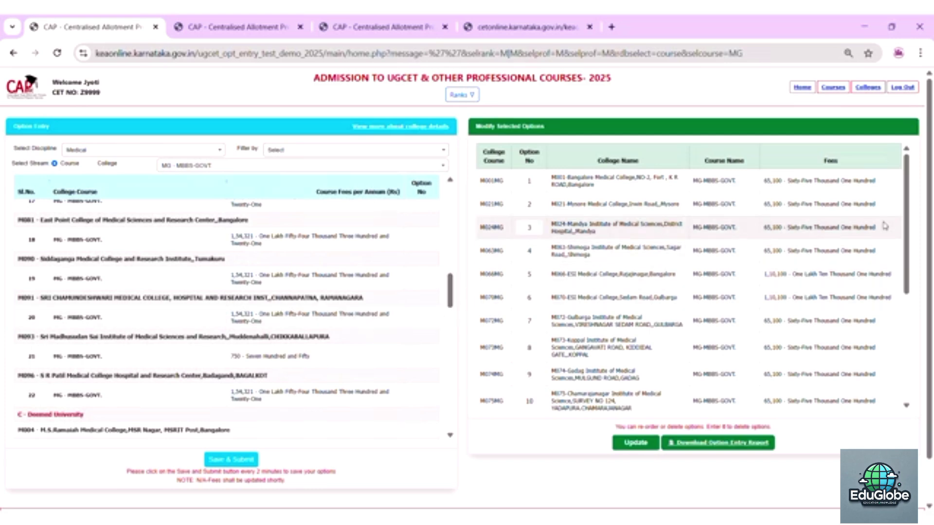
left_click_drag(906, 222, 910, 331)
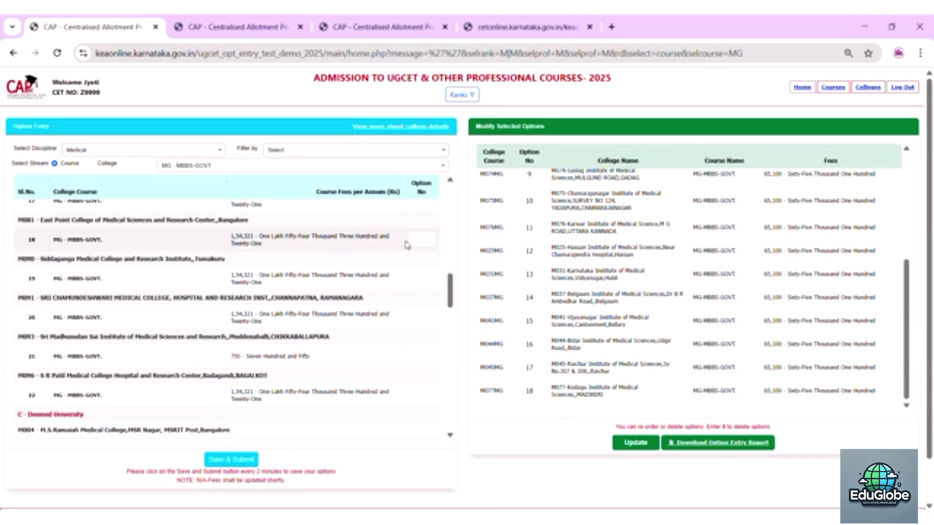
- Rank East Point, Siddaganga and Jaya Jagadguru Murugharajendra colleges as 19, 20 and 21, then save
left_click(421, 240)
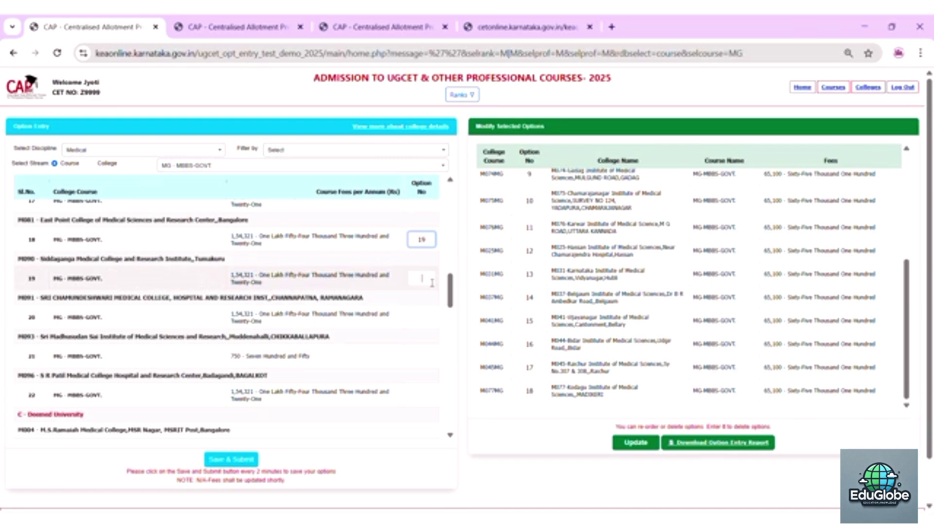
left_click(432, 283)
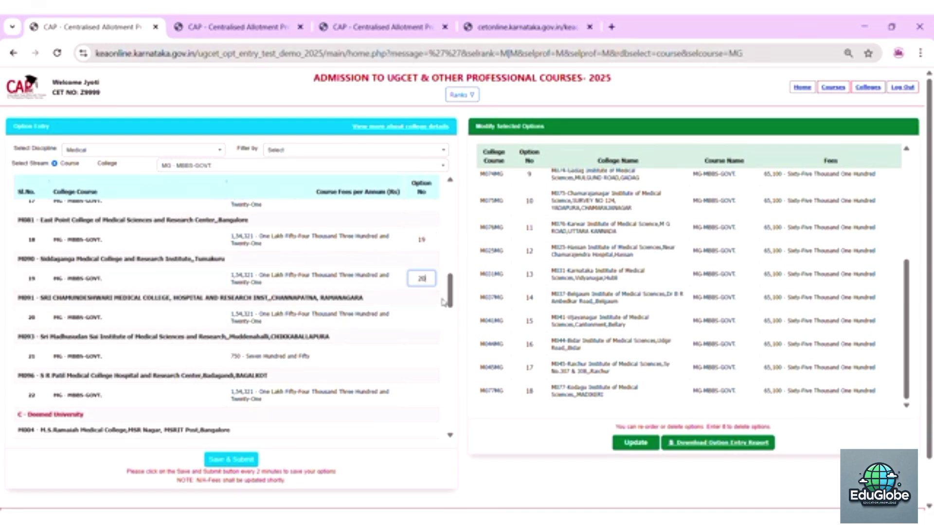
left_click_drag(448, 290, 445, 264)
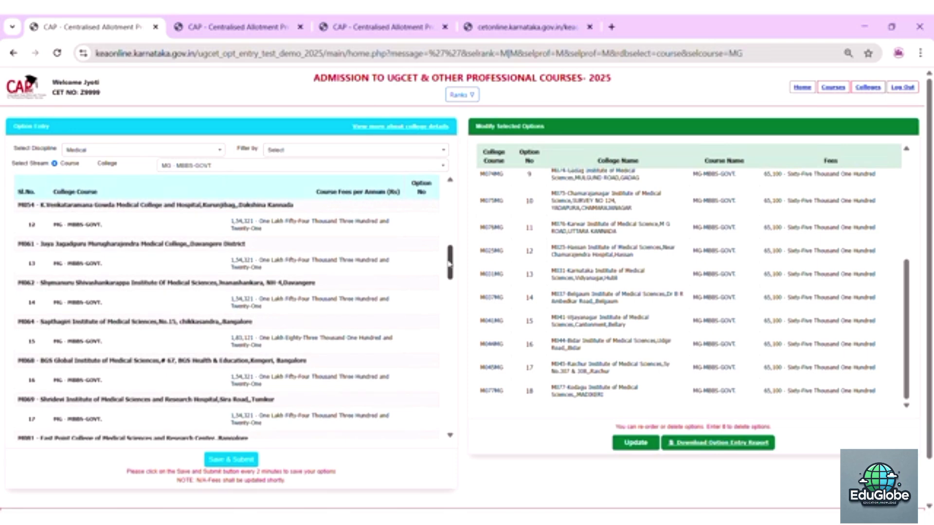
left_click(434, 268)
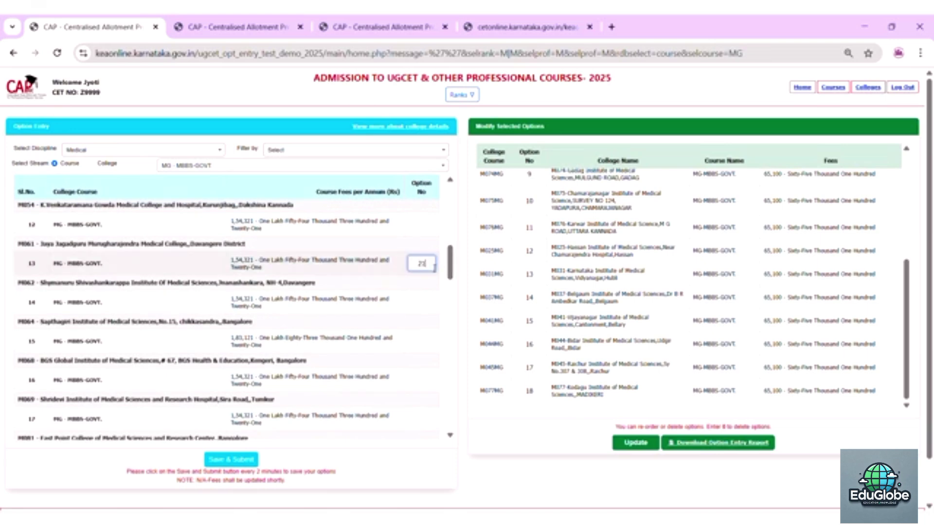
type("21")
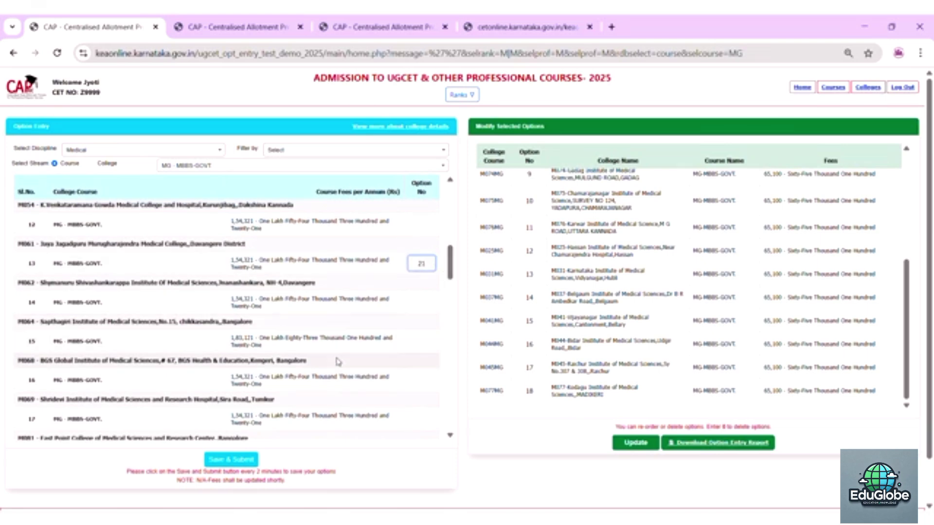
left_click(238, 463)
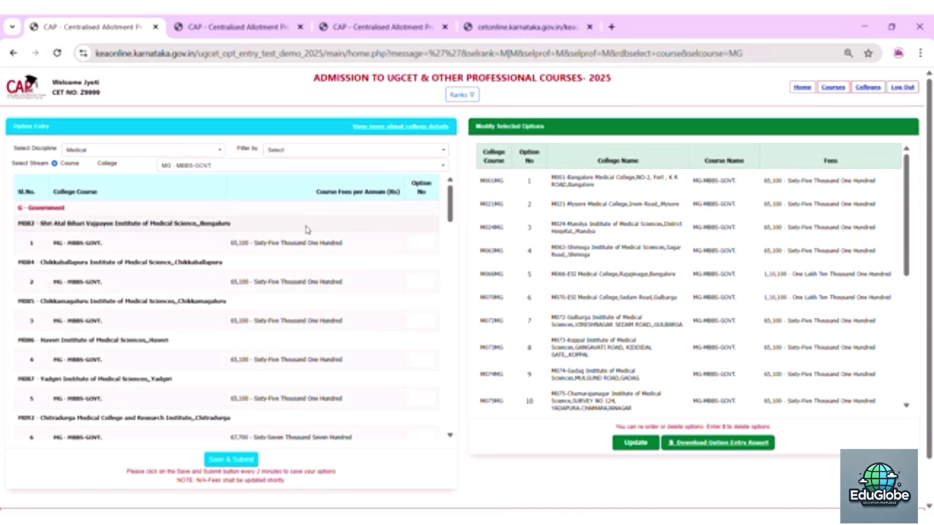
- Switch the course category to MP - MBBS-PRIV private MBBS colleges
left_click(234, 167)
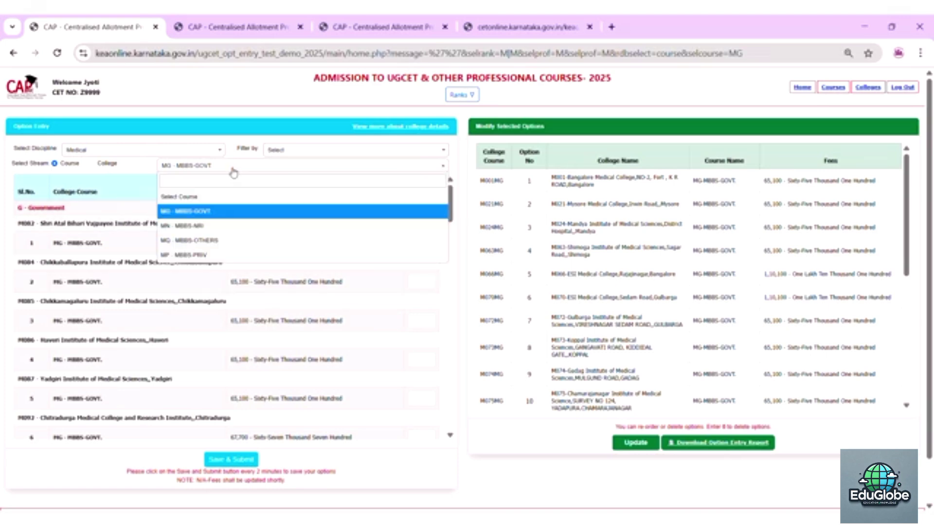
left_click(224, 254)
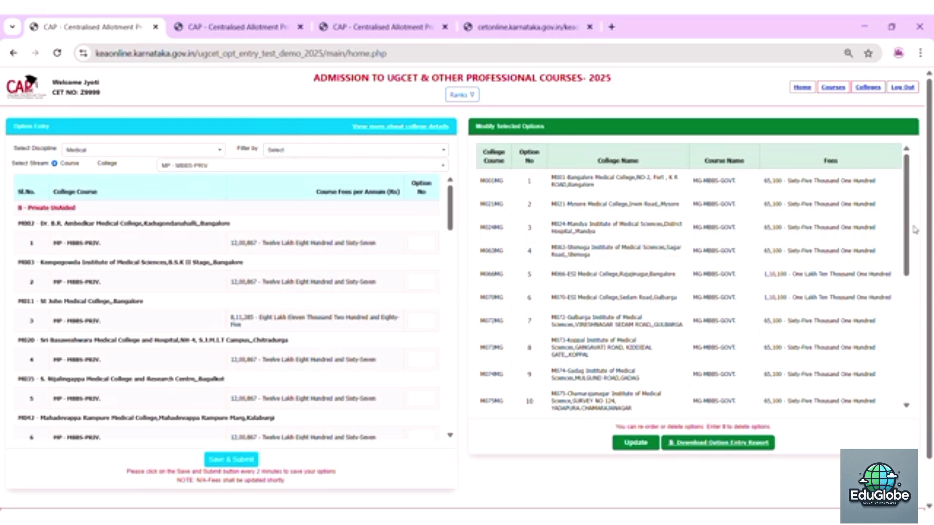
left_click_drag(909, 238, 911, 367)
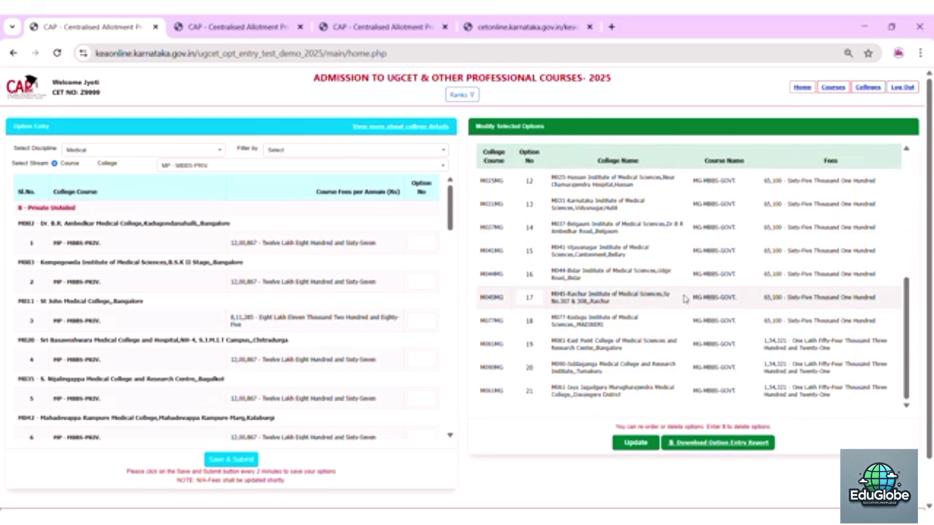
- Rank six private colleges, Dr. B.R. Ambedkar through Mahadevappa Rampure, as options 22–26 and 28, then save
left_click(436, 246)
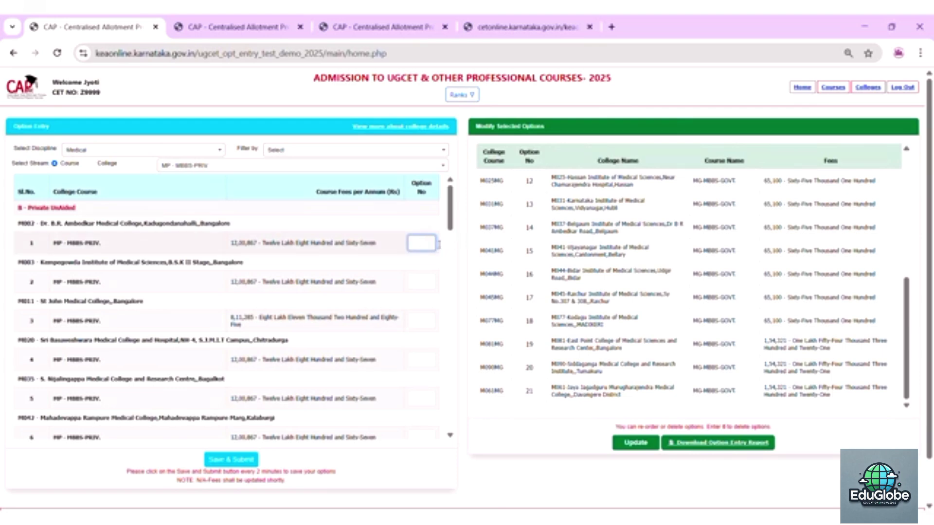
left_click(430, 290)
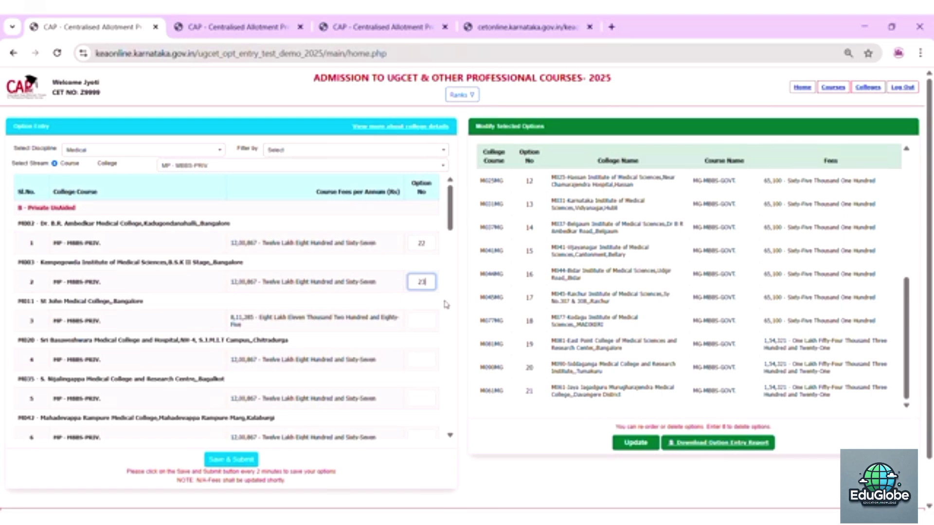
left_click(428, 327)
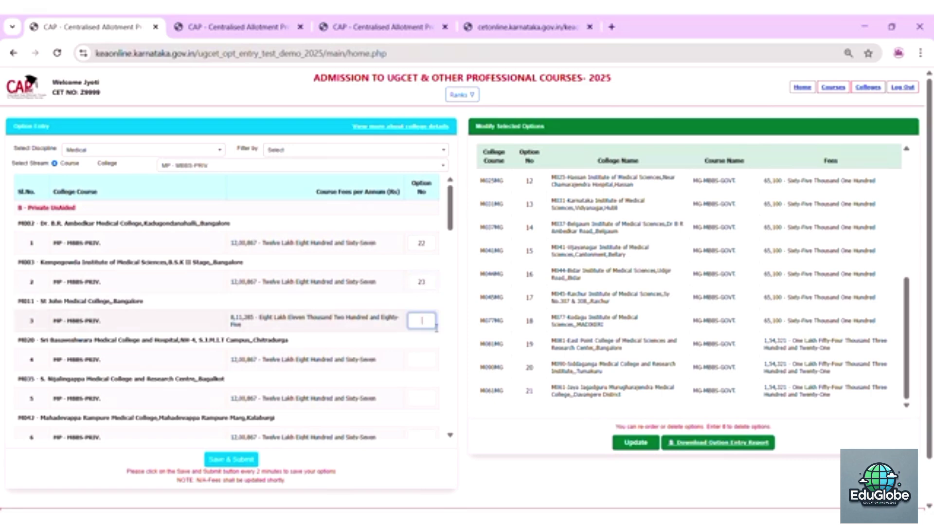
left_click(430, 362)
type("25")
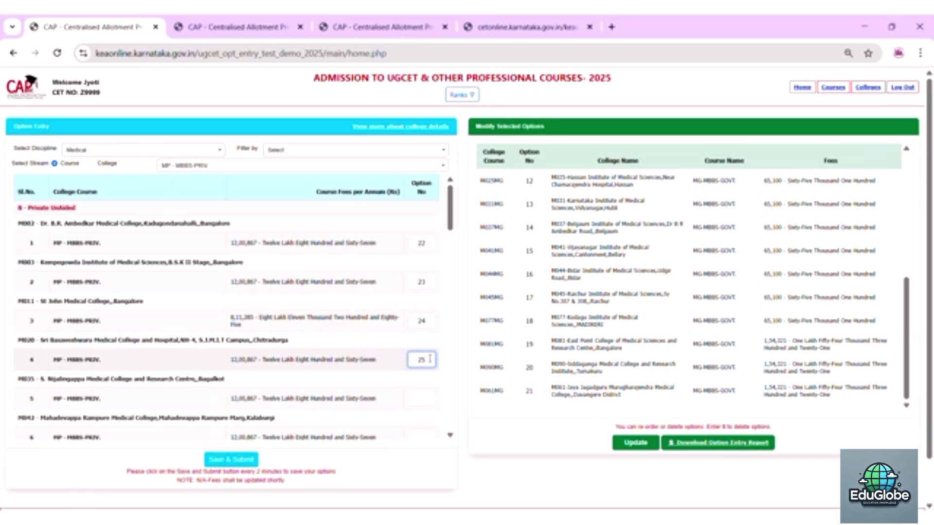
left_click(426, 403)
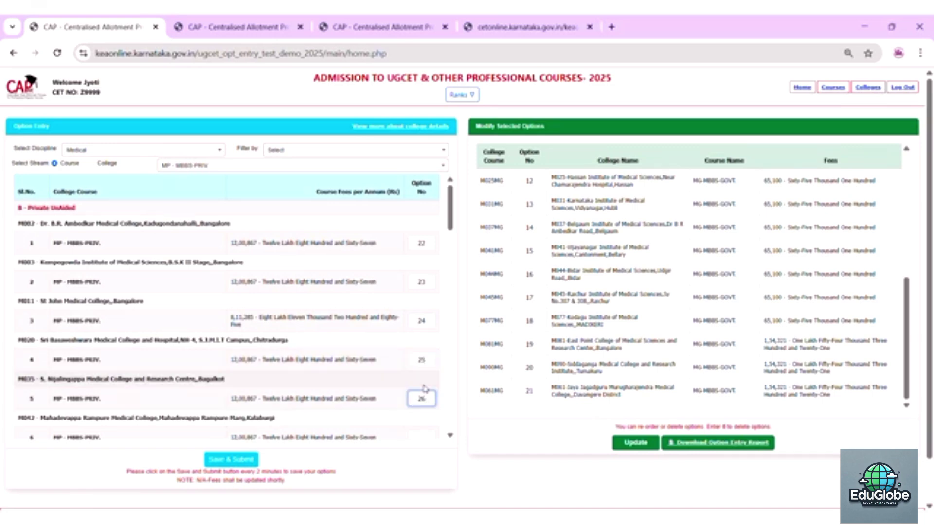
left_click(451, 436)
type("26")
left_click(451, 437)
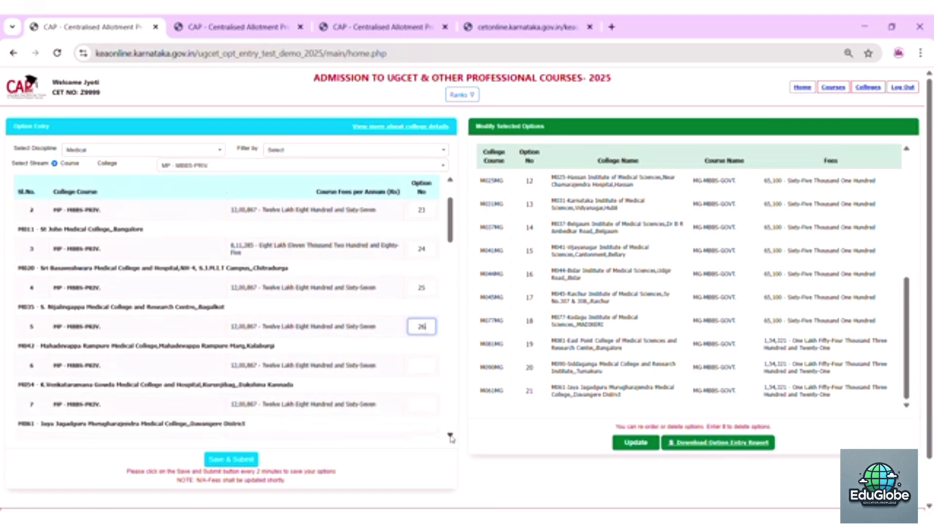
left_click(428, 369)
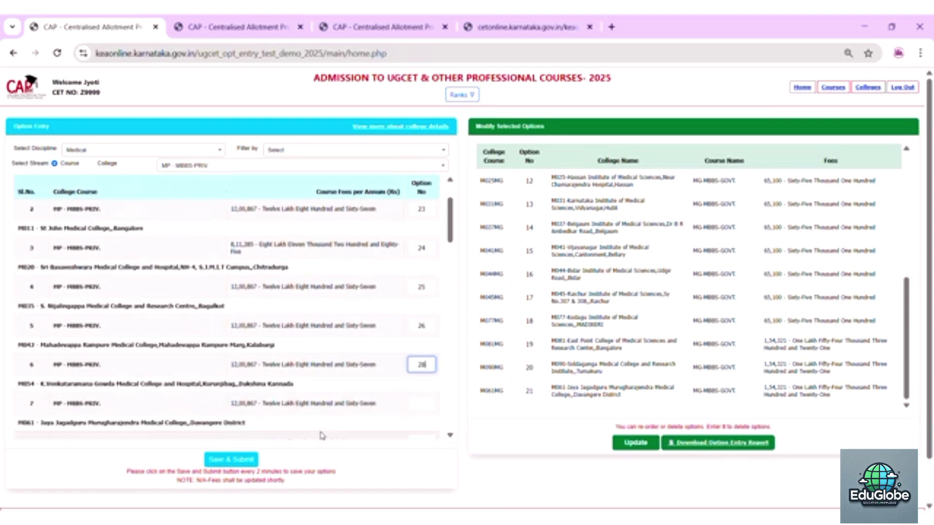
left_click(243, 461)
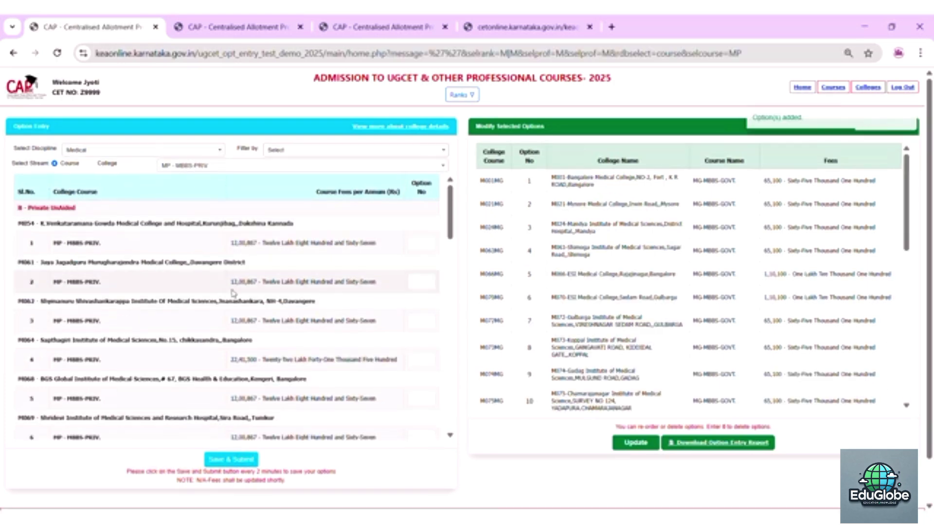
- Change the course category from MN - MBBS-NRI to MO - MBBS-OTHERS private seats
left_click(210, 167)
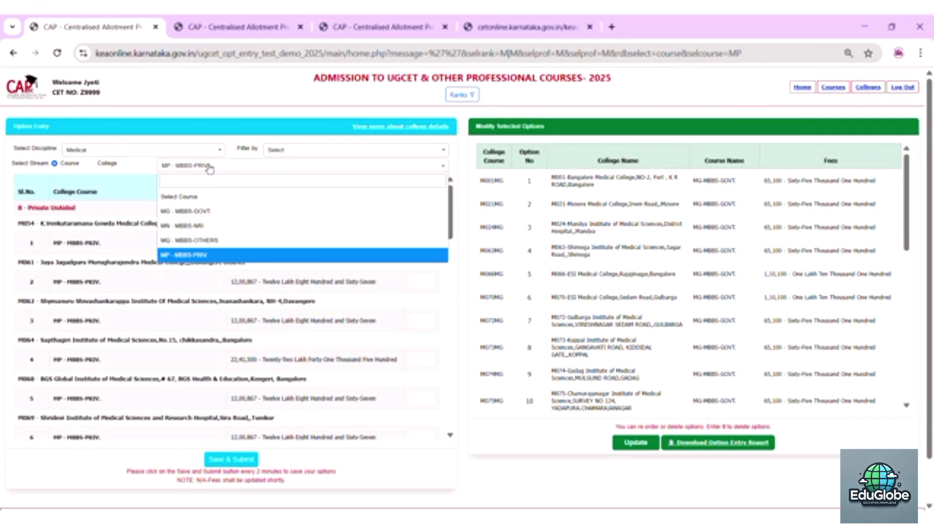
left_click(211, 230)
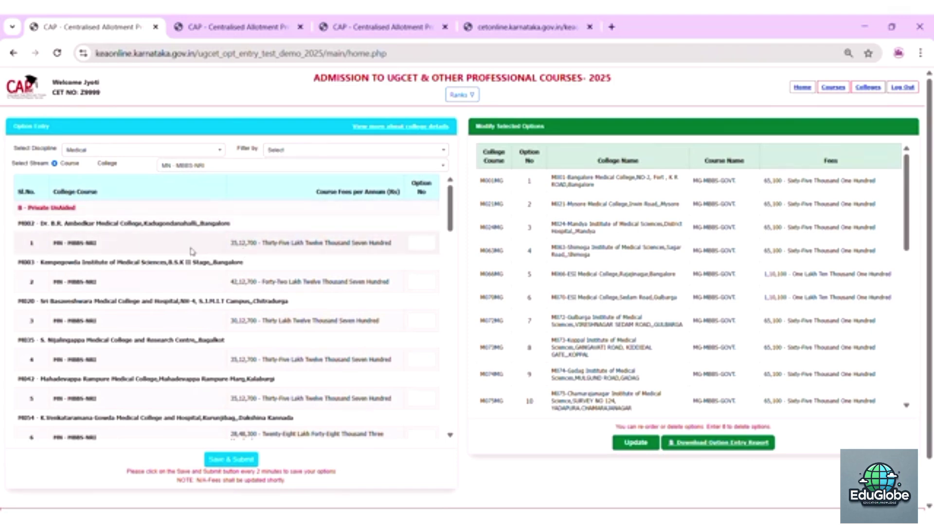
left_click(223, 167)
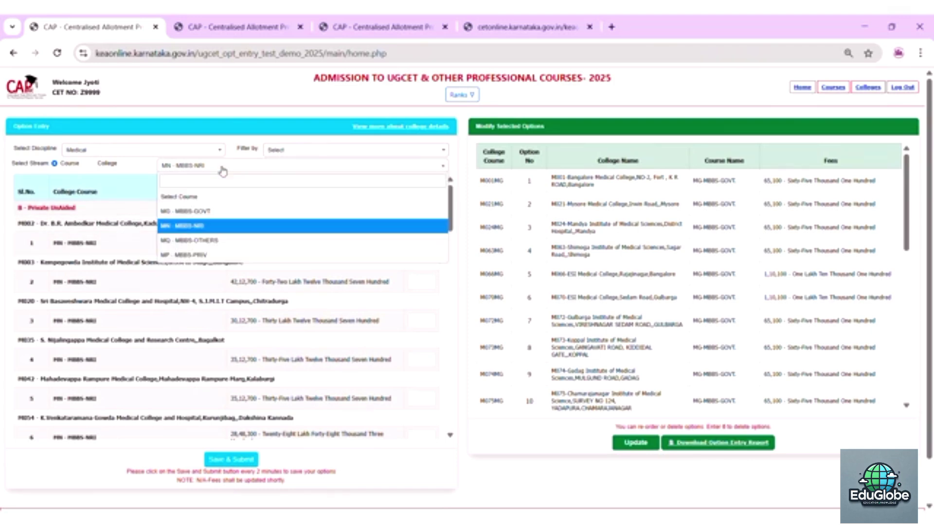
left_click(218, 241)
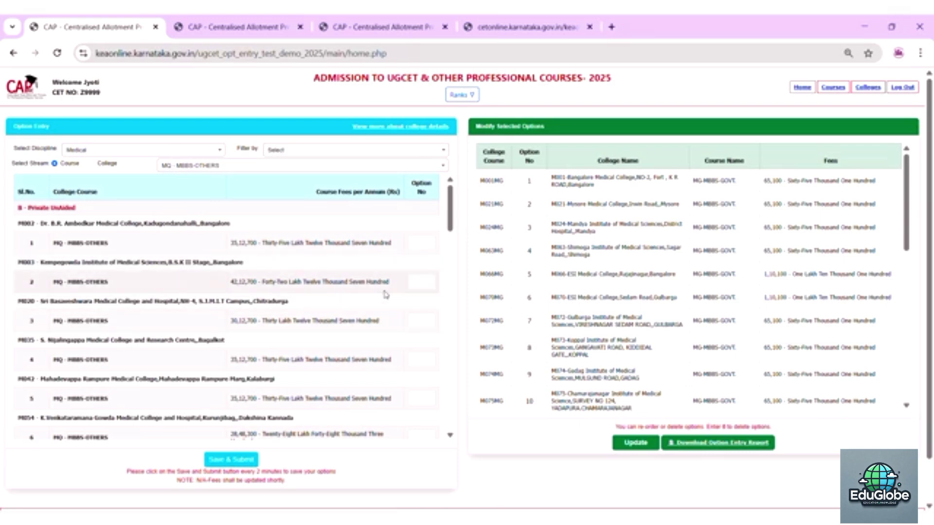
left_click(211, 152)
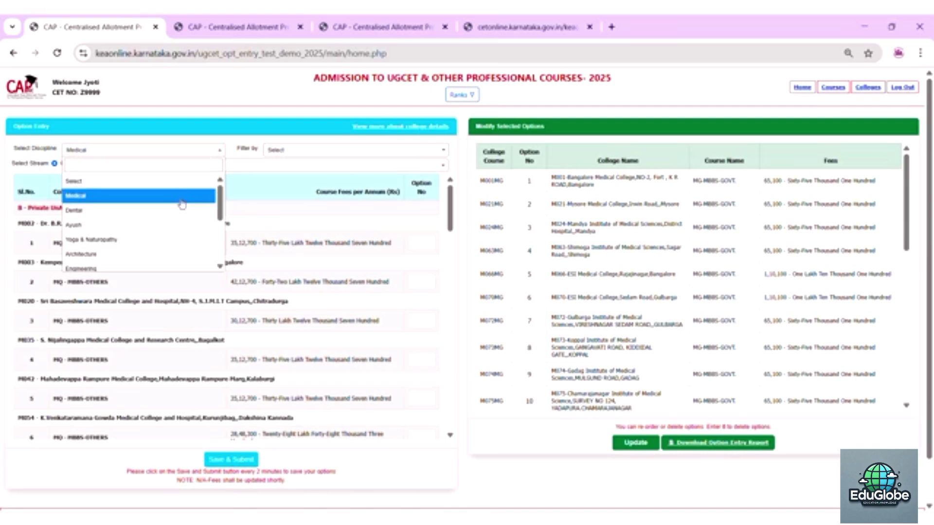
- Set the discipline to Engineering and list courses by college for E001 University of Visvesvaraya College of Engineering
scroll(175, 223, "down", 2)
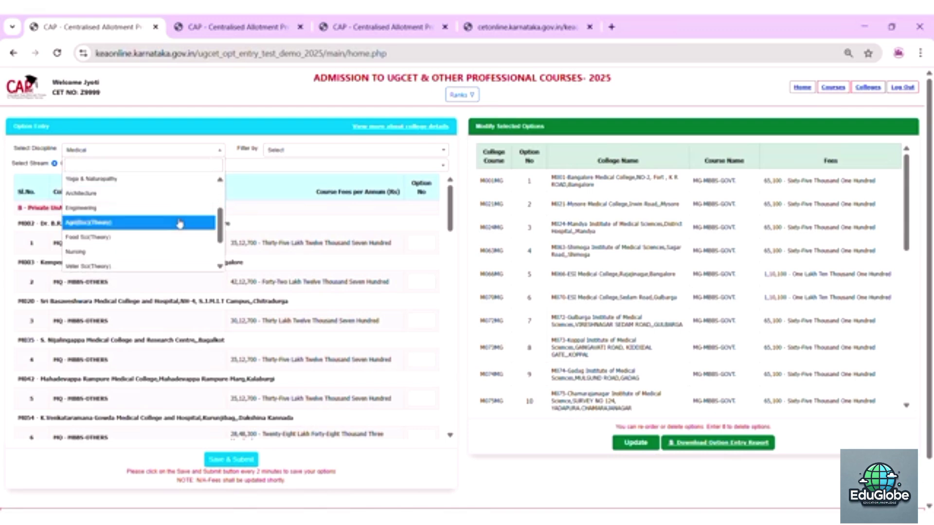
left_click(139, 212)
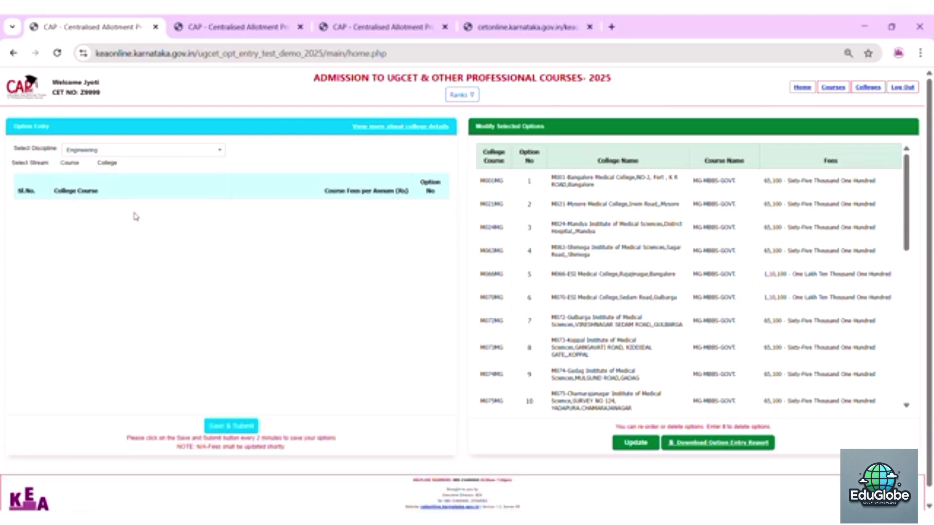
left_click(68, 164)
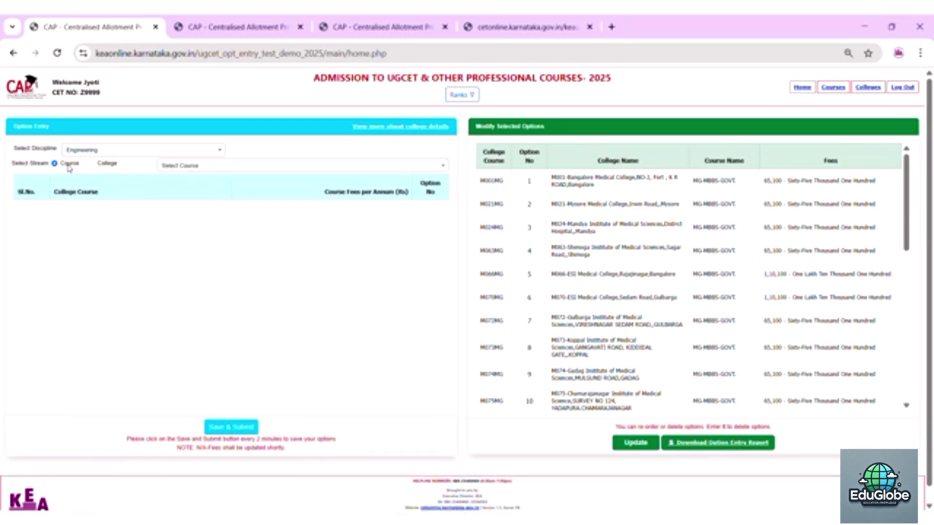
left_click(92, 165)
left_click(202, 172)
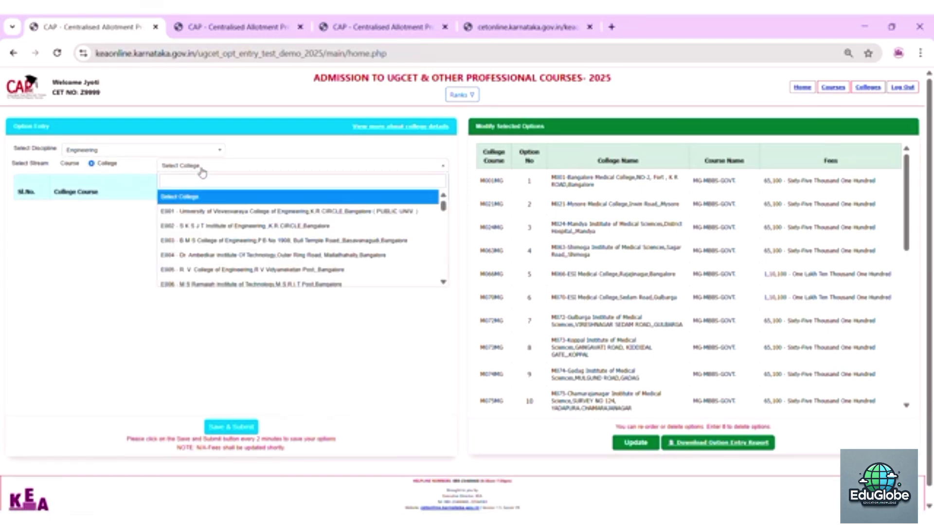
left_click(210, 211)
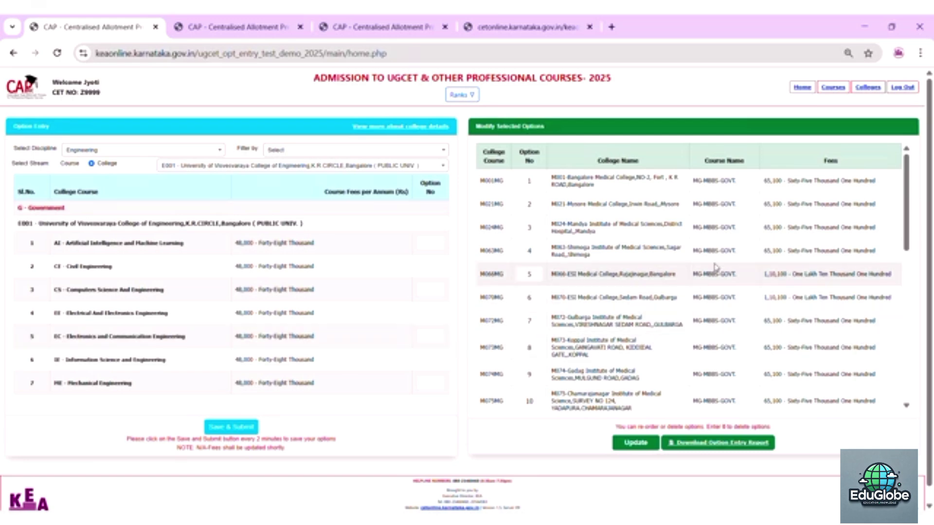
- Give UVCE's Computer Science option 29 and Electronics and Communication option 30
left_click_drag(908, 229, 907, 377)
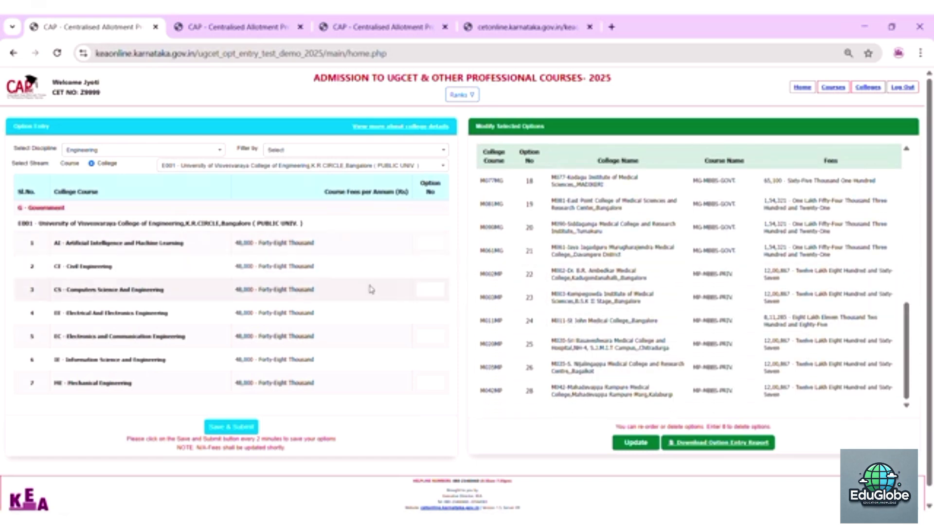
left_click(431, 291)
left_click(436, 337)
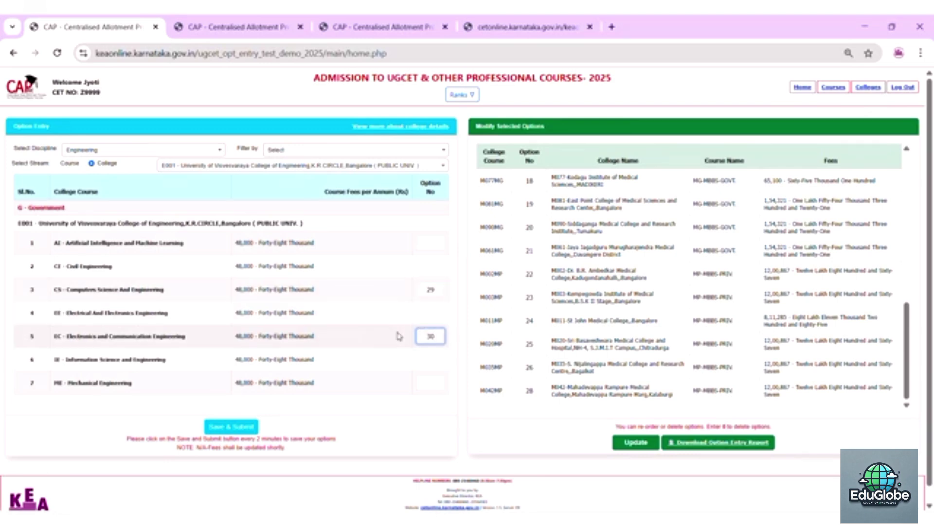
left_click(268, 166)
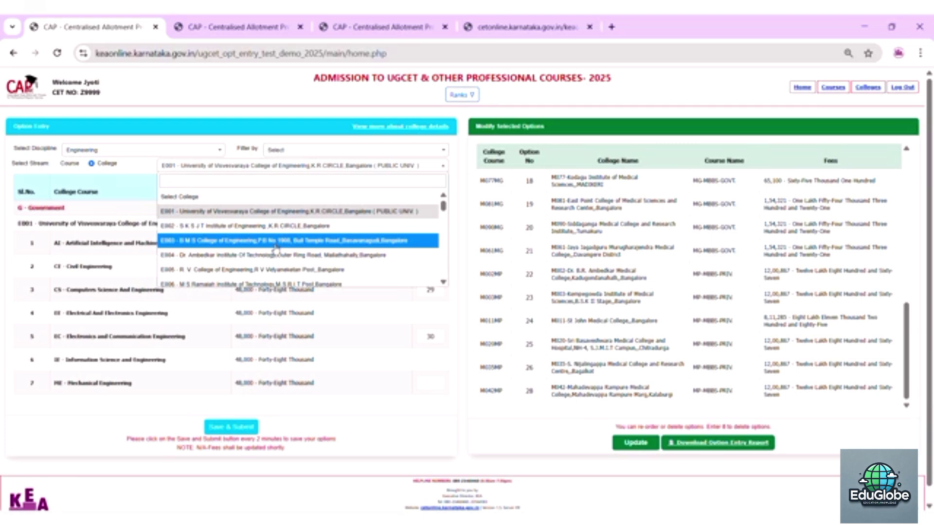
scroll(273, 253, "down", 3)
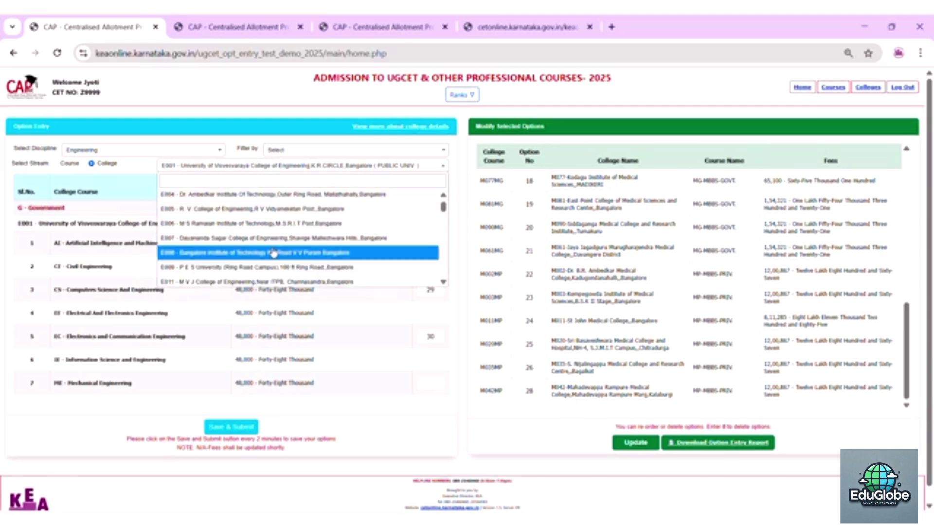
- At E017 Sri Siddhartha Institute of Technology, number Civil Engineering 30 and Data Sciences 31, and save
scroll(274, 251, "down", 2)
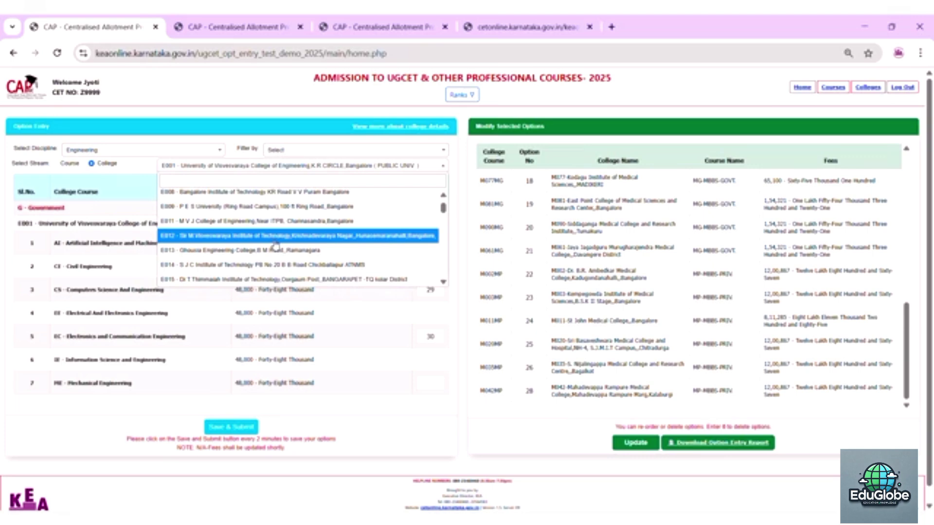
scroll(275, 247, "down", 3)
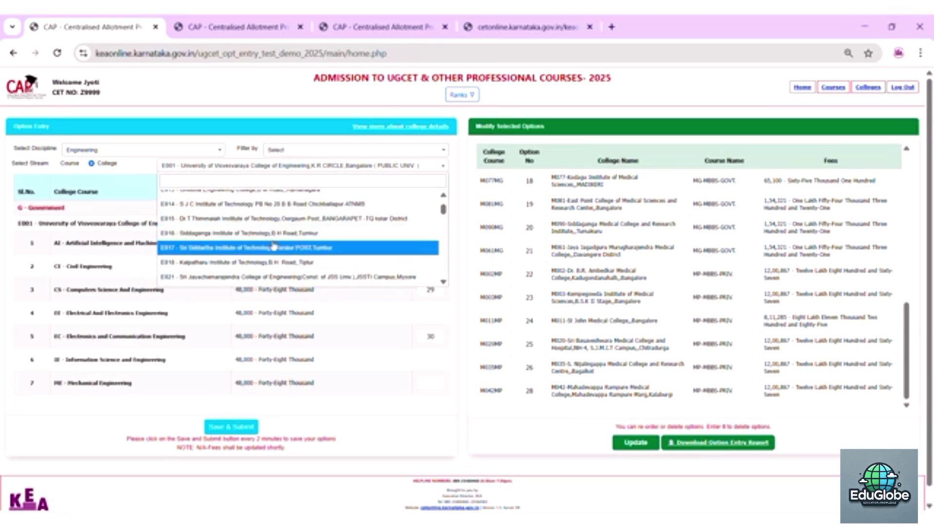
left_click(274, 248)
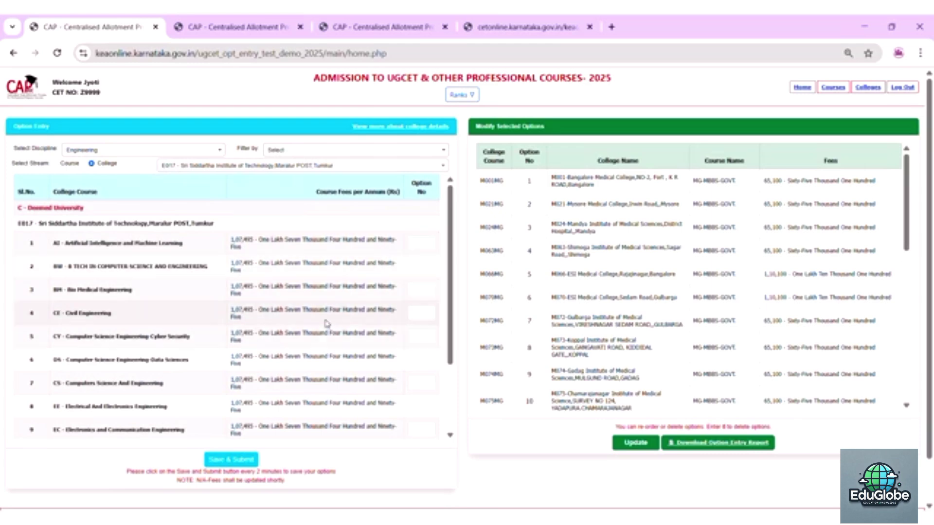
left_click(432, 317)
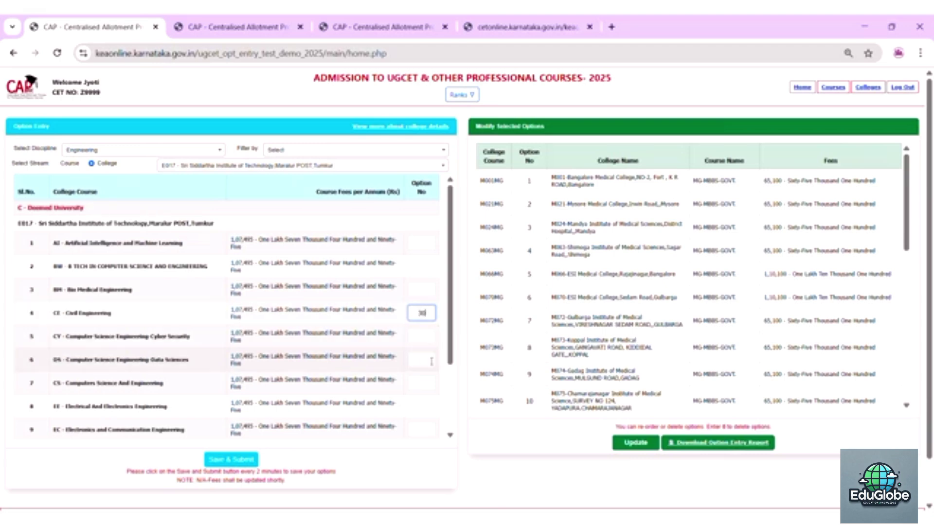
left_click(432, 358)
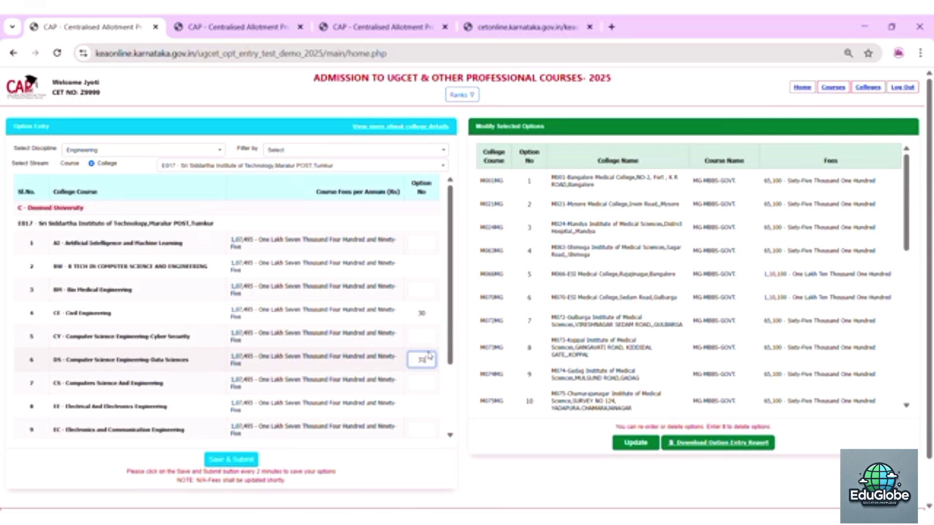
left_click(245, 459)
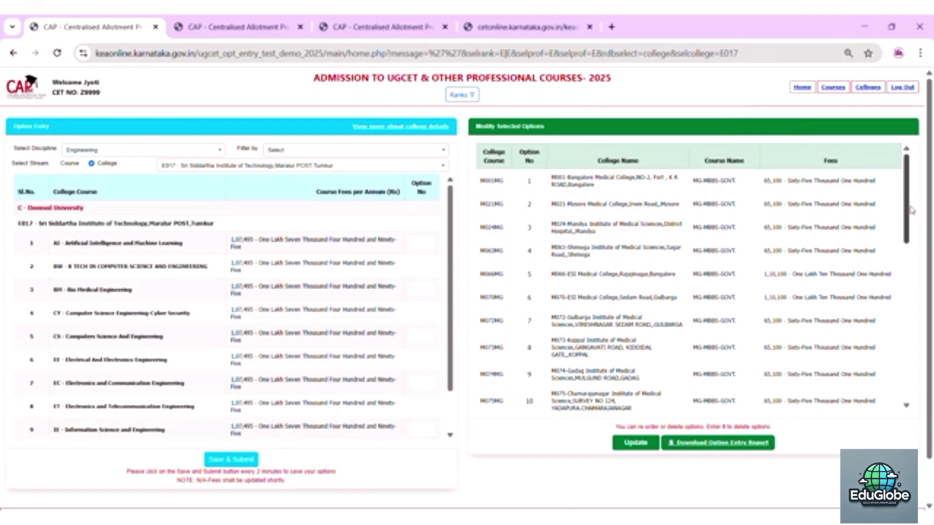
- Change the discipline to Veter Sci(Theory)
left_click_drag(908, 218, 907, 375)
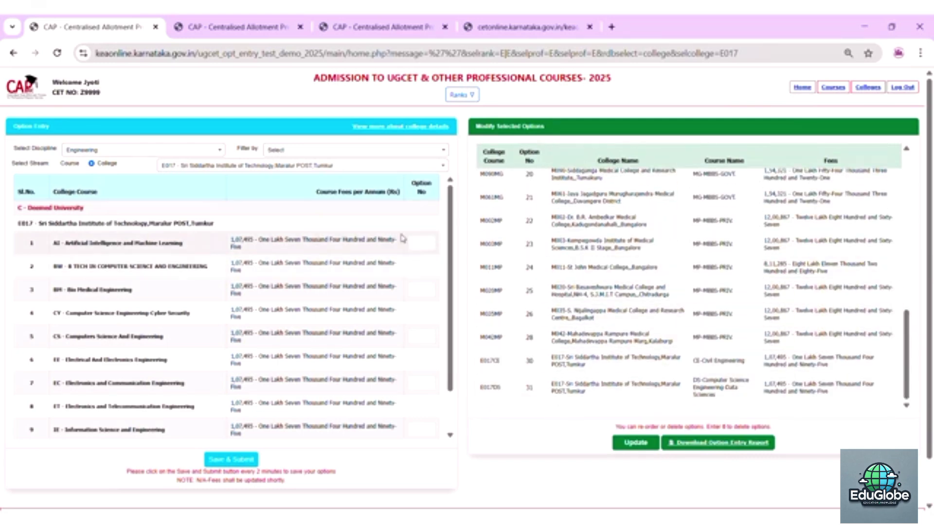
left_click(205, 155)
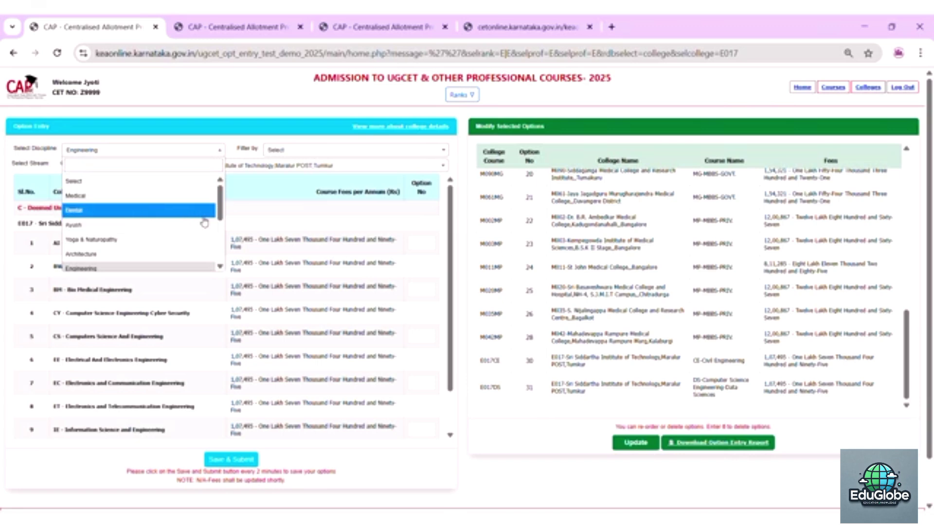
left_click_drag(220, 215, 218, 251)
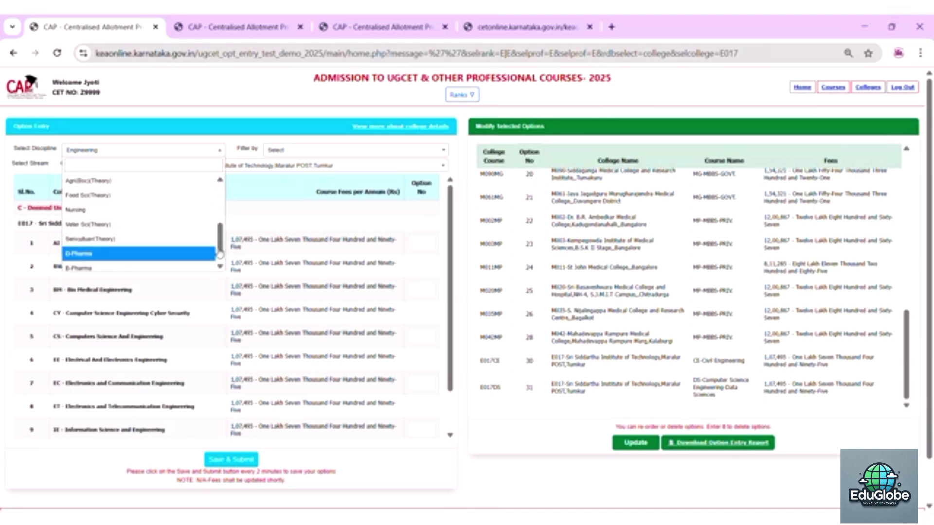
left_click(107, 226)
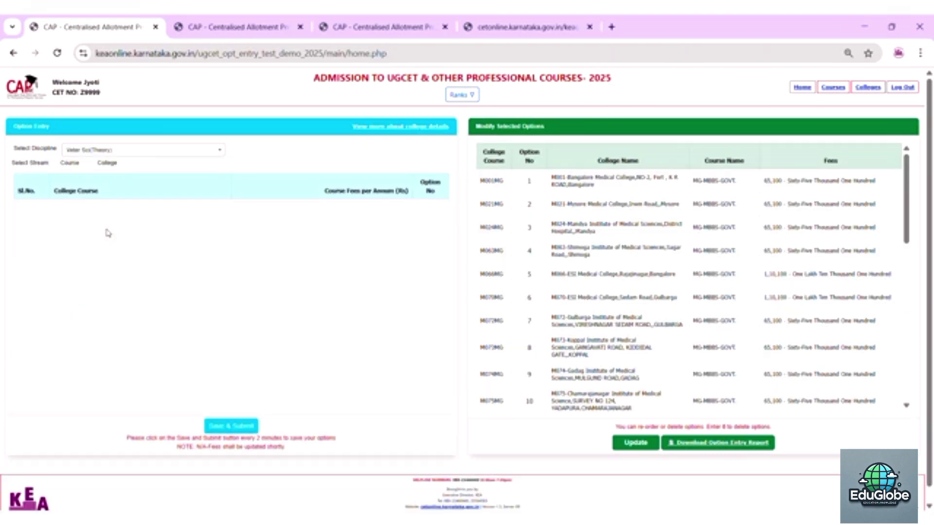
- Give V001 Veterinary College, Hebbal's B.V.Sc and A.H option 33 and save it
left_click(93, 164)
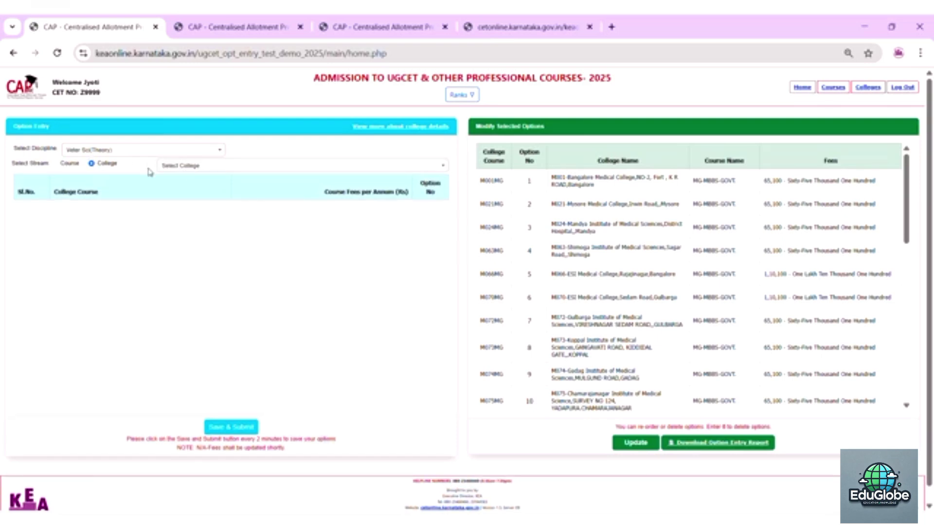
left_click(186, 172)
left_click(211, 214)
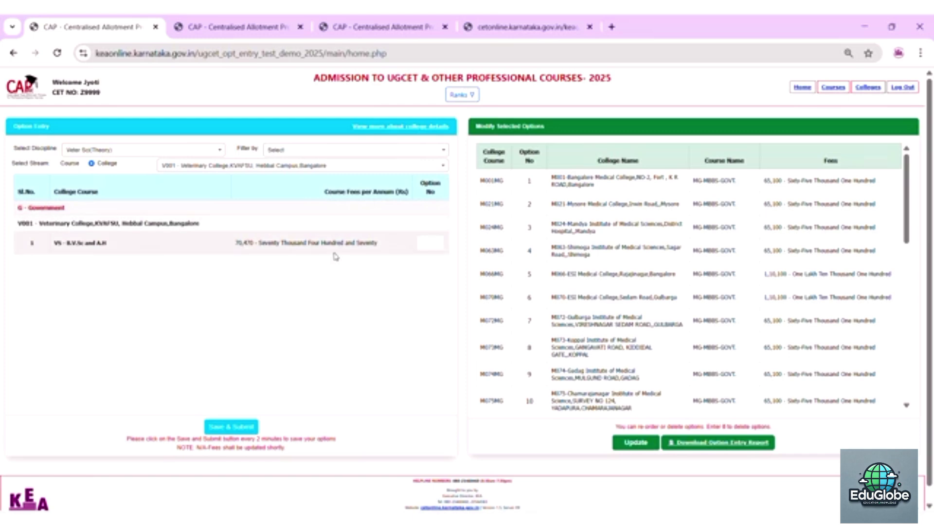
left_click(437, 250)
type("33")
left_click(245, 427)
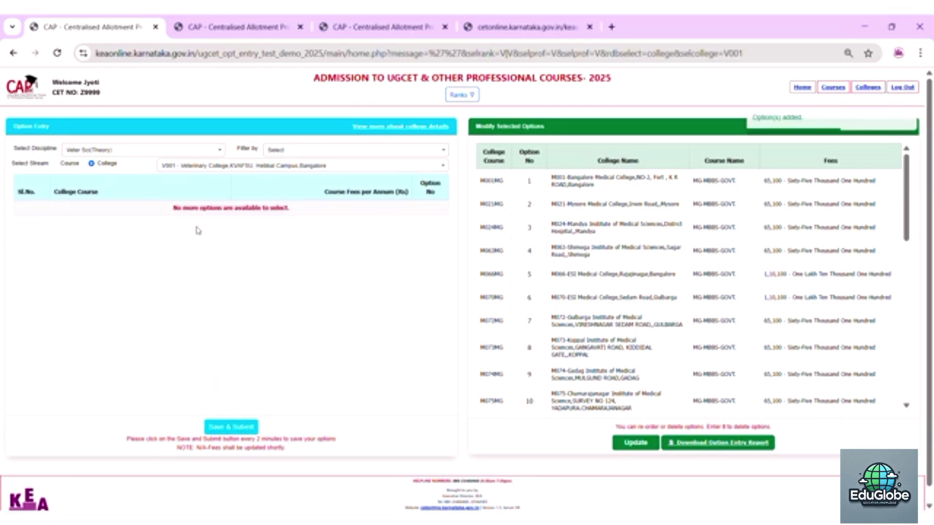
- List VS - B.V.Sc and A.H by course and number the Bidar and Shimoga colleges 34 and 35
left_click(63, 168)
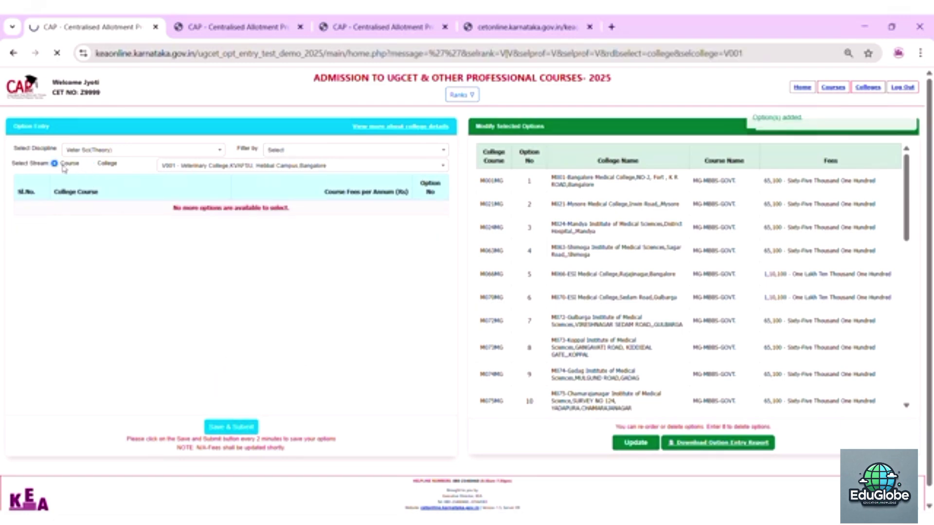
left_click(190, 167)
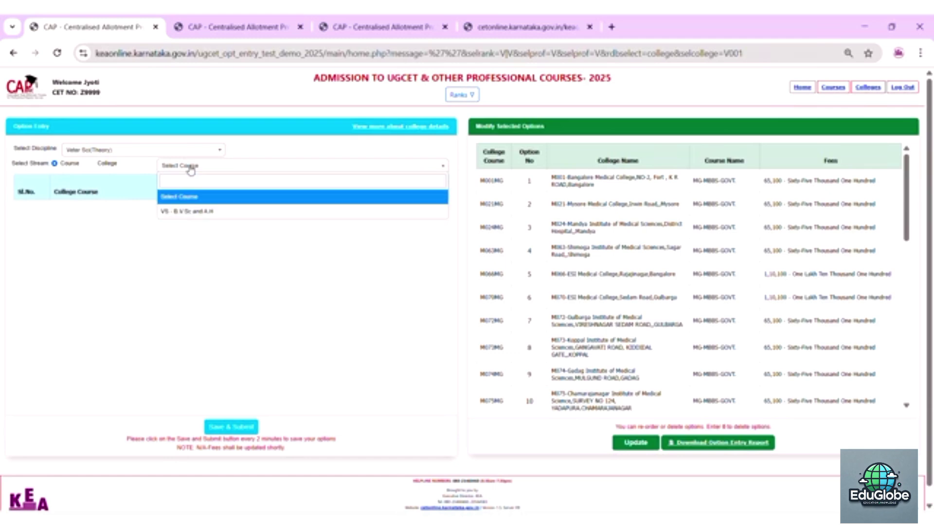
left_click(204, 212)
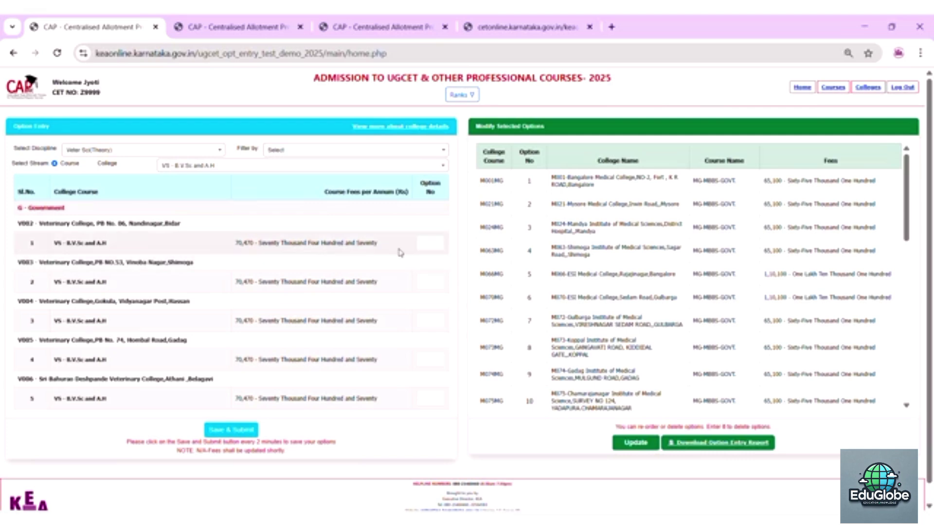
left_click(434, 247)
type("34")
left_click(440, 283)
type("35")
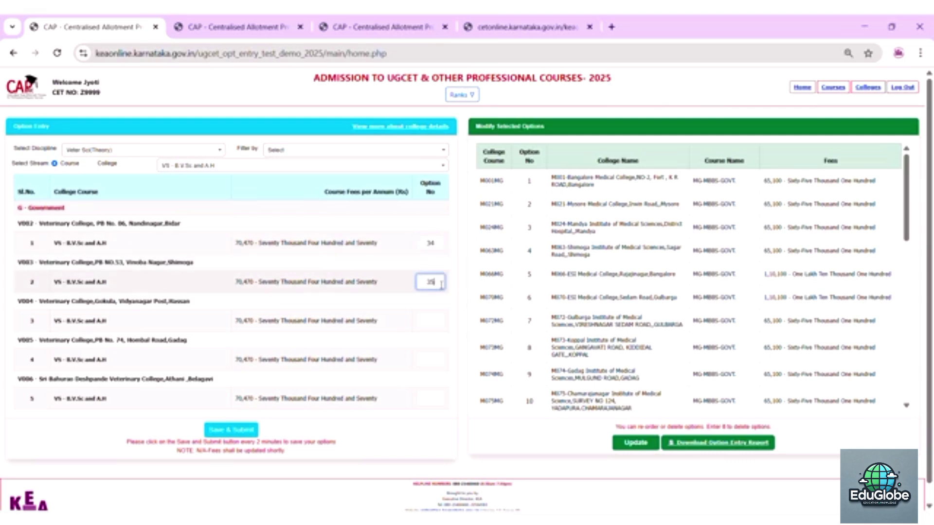
- Number the Hassan, Gadag and Belagavi veterinary colleges 36, 37 and 38, then save
left_click(438, 320)
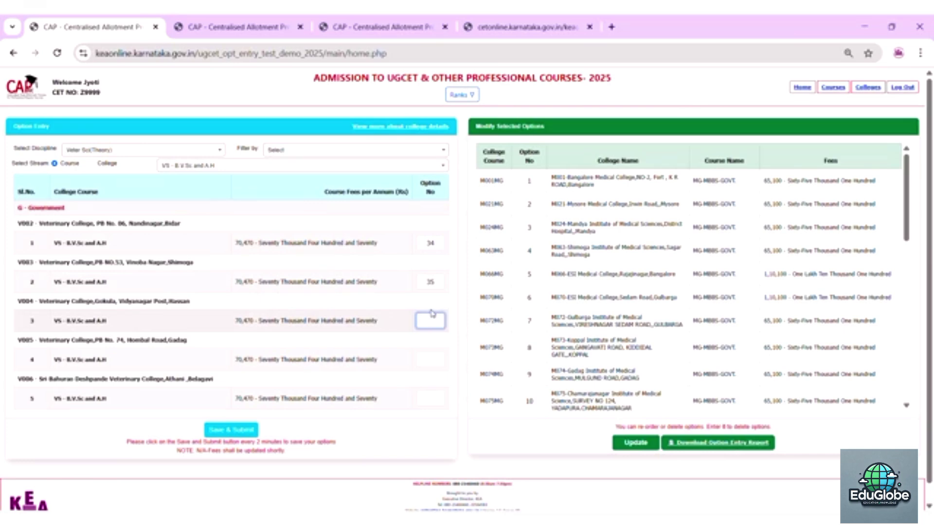
type("36")
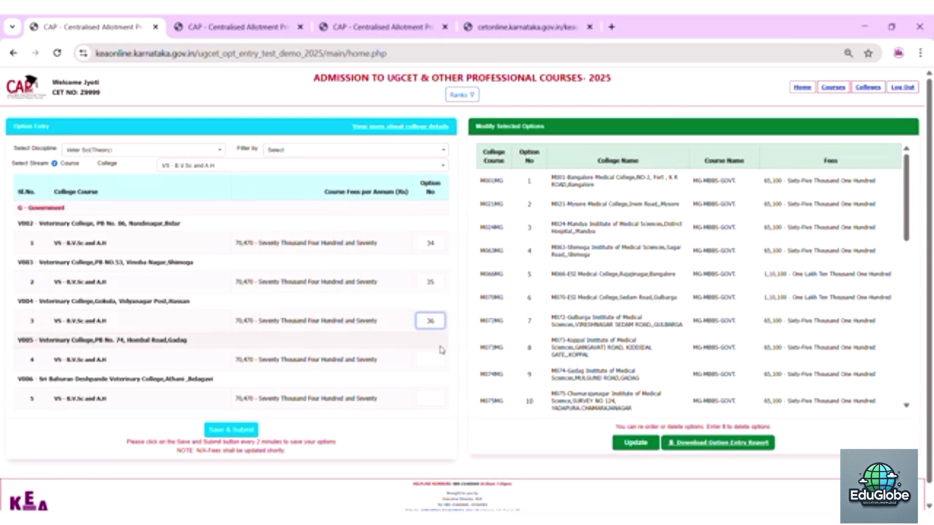
scroll(433, 349, "down", 1)
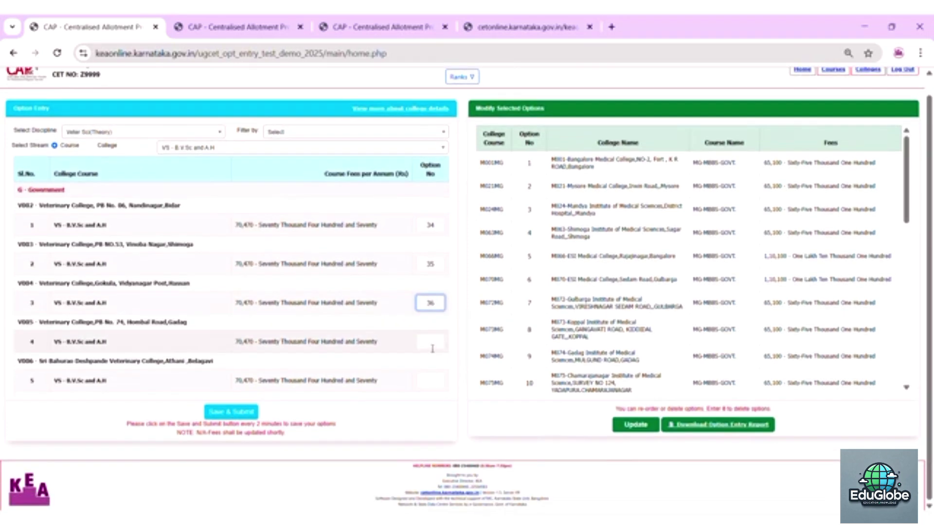
type("3")
key("BackSpace")
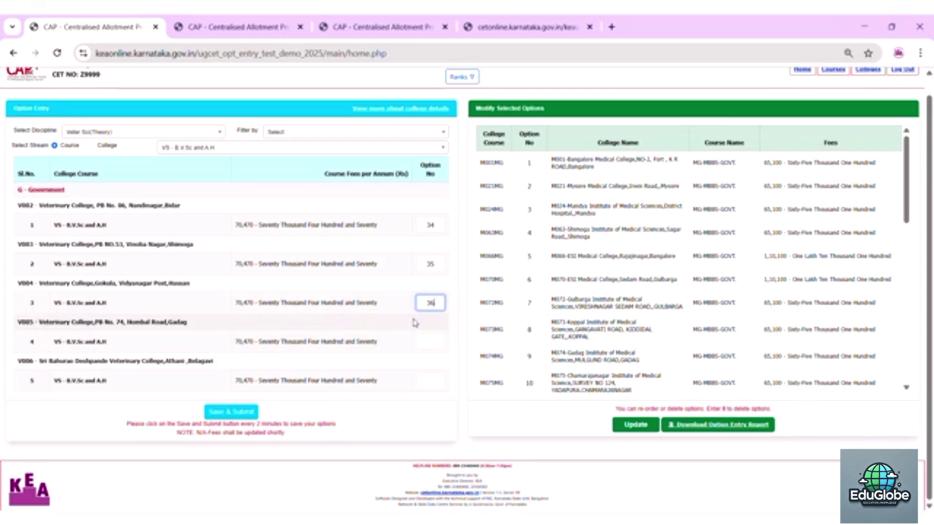
left_click(437, 344)
type("37")
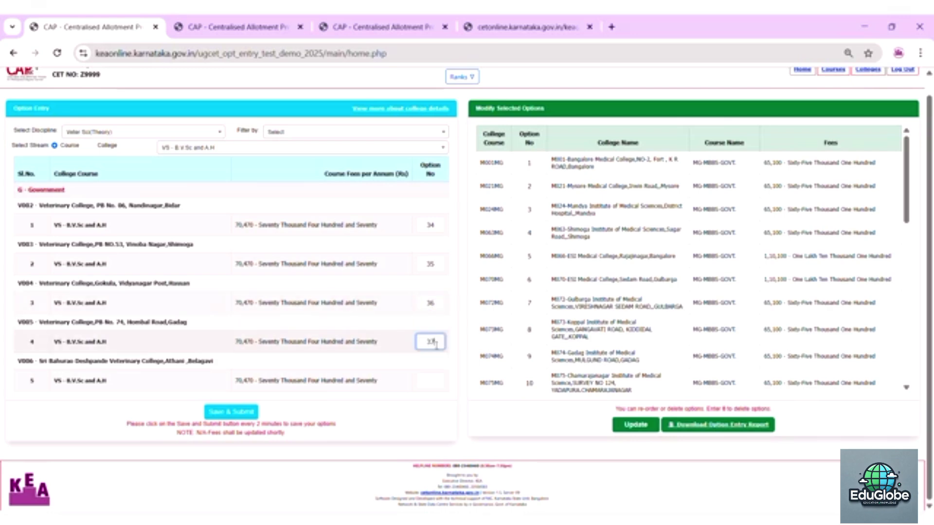
left_click(441, 378)
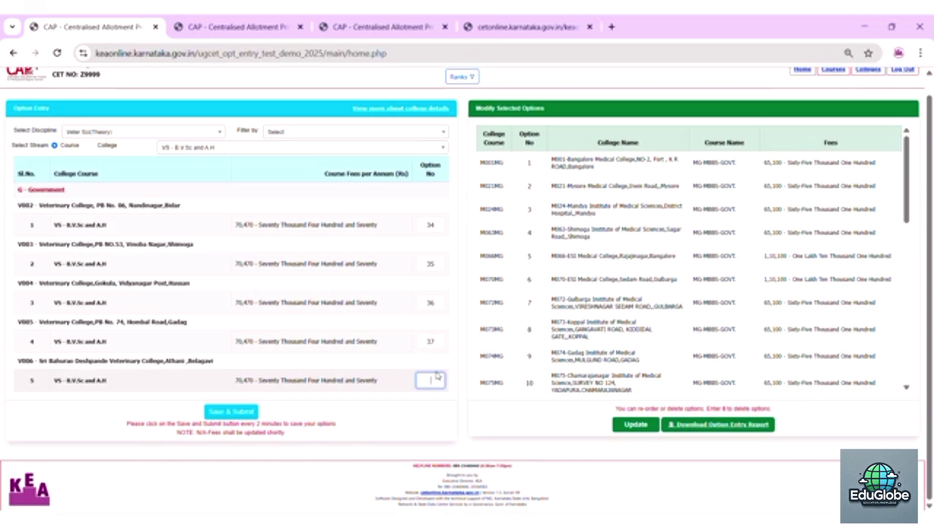
type("38")
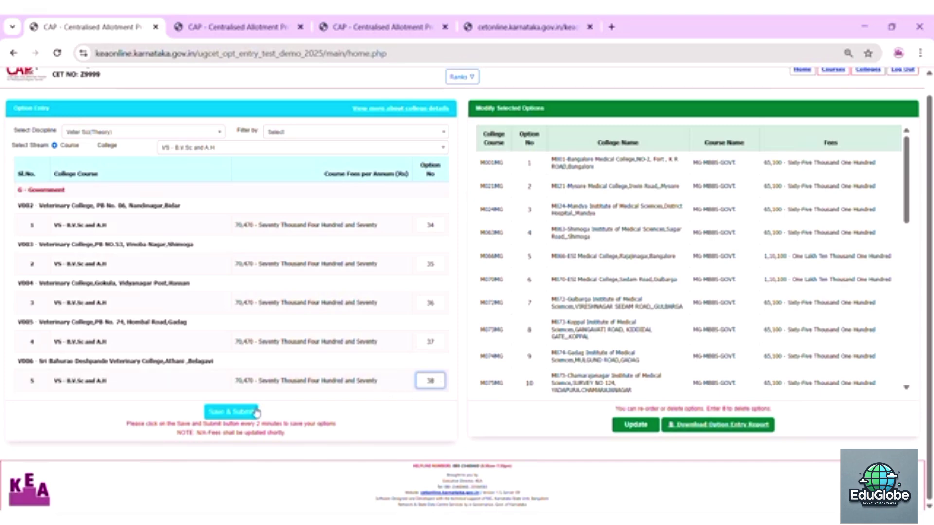
left_click(251, 410)
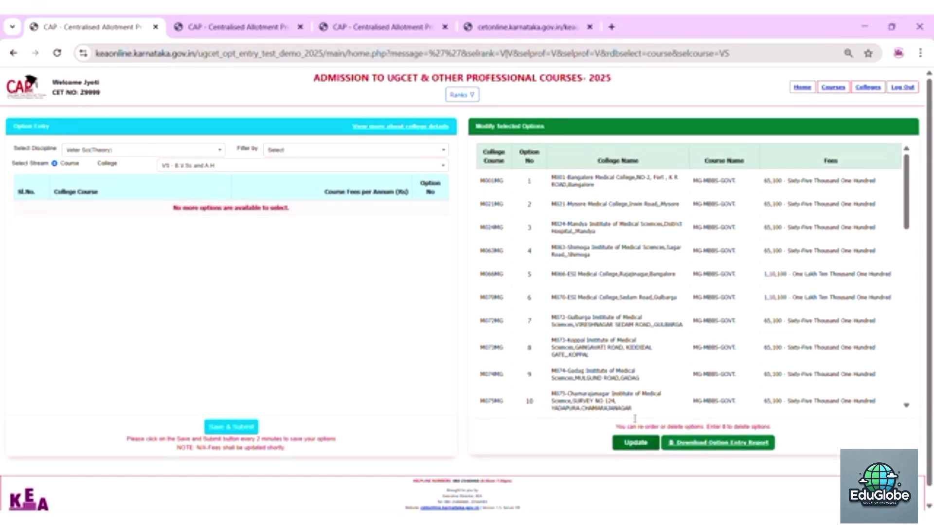
- Change ESI Medical College Gulbarga (M070MG) to option number 45
left_click(540, 301)
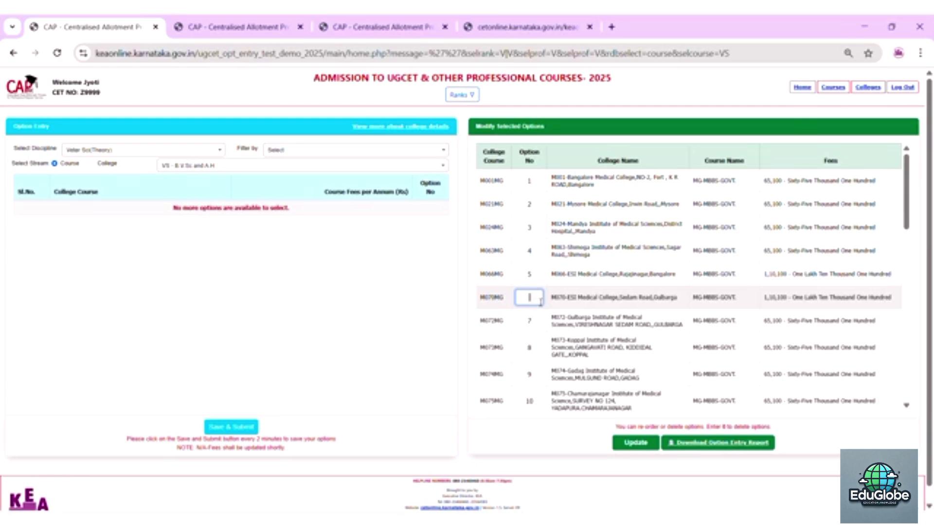
type("45")
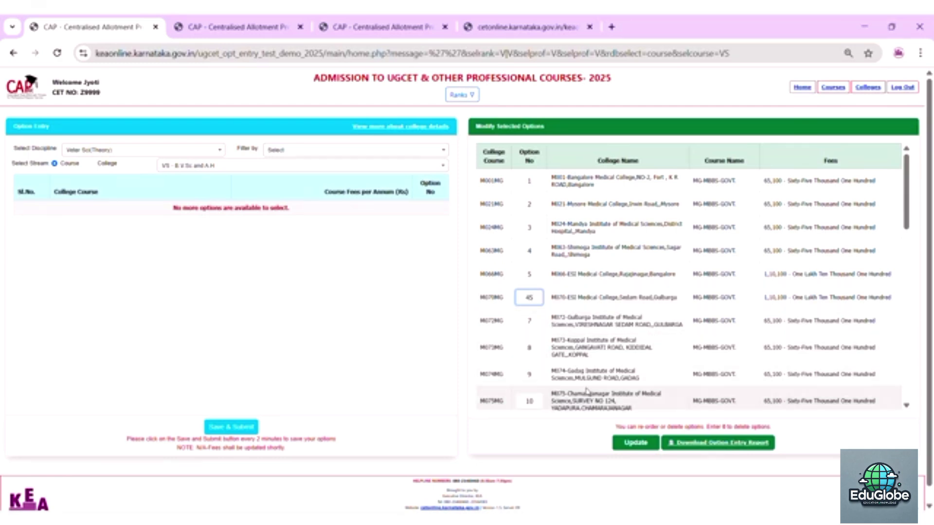
left_click(632, 443)
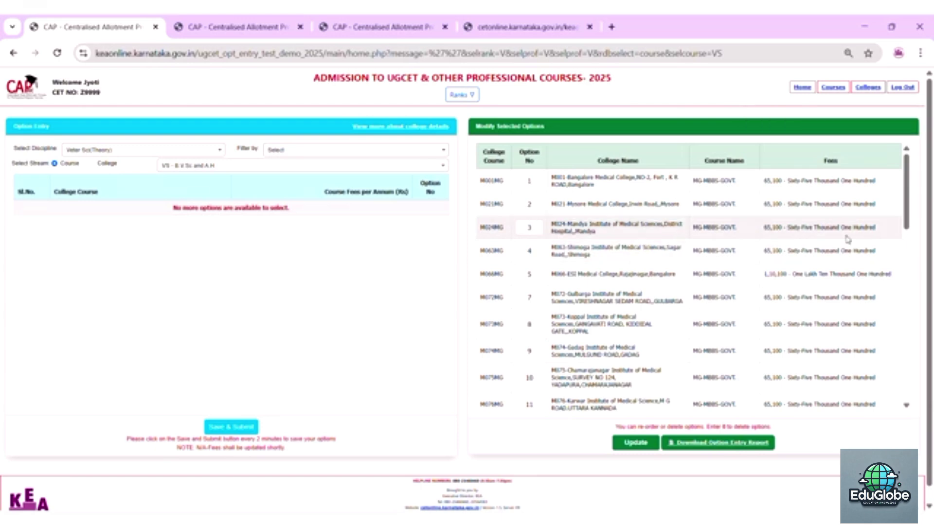
- Delete the V006VS veterinary option by setting its number from 38 to 0
left_click_drag(904, 203, 907, 390)
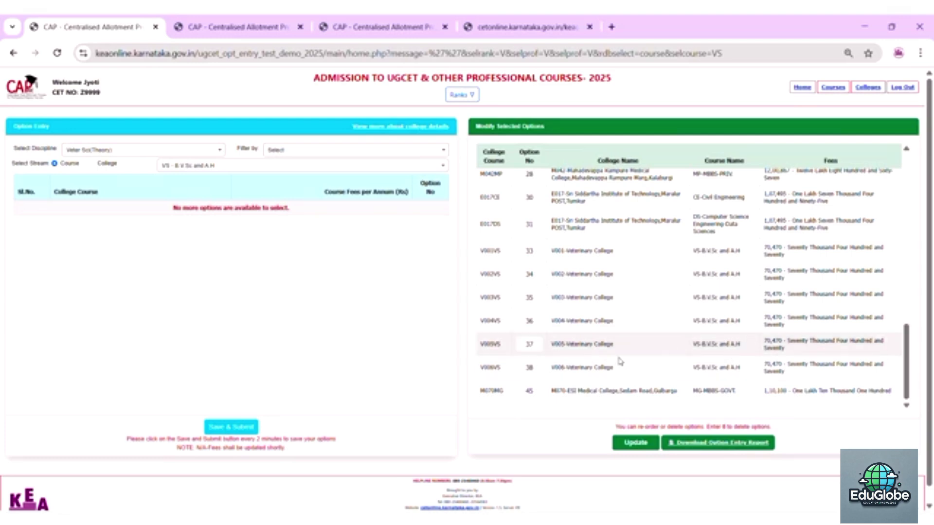
left_click(540, 368)
key("BackSpace")
key("BackSpace")
type("0")
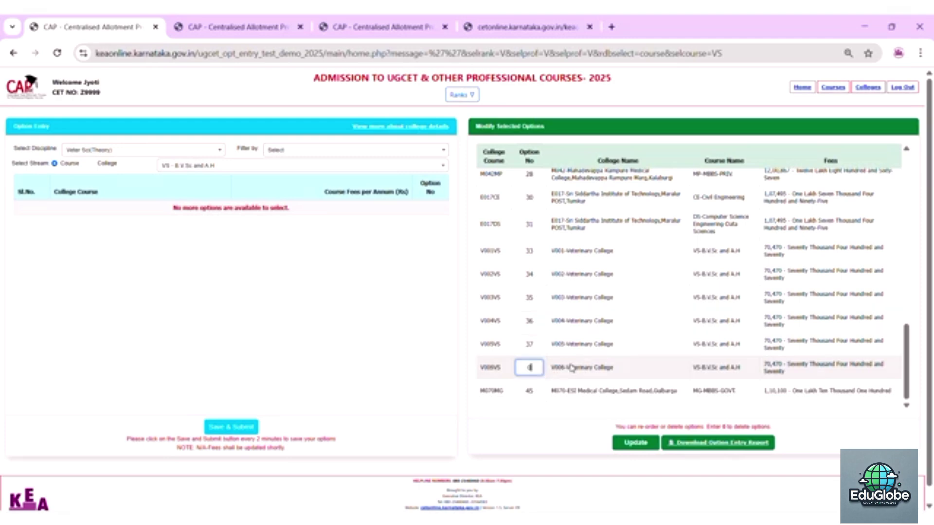
left_click(639, 445)
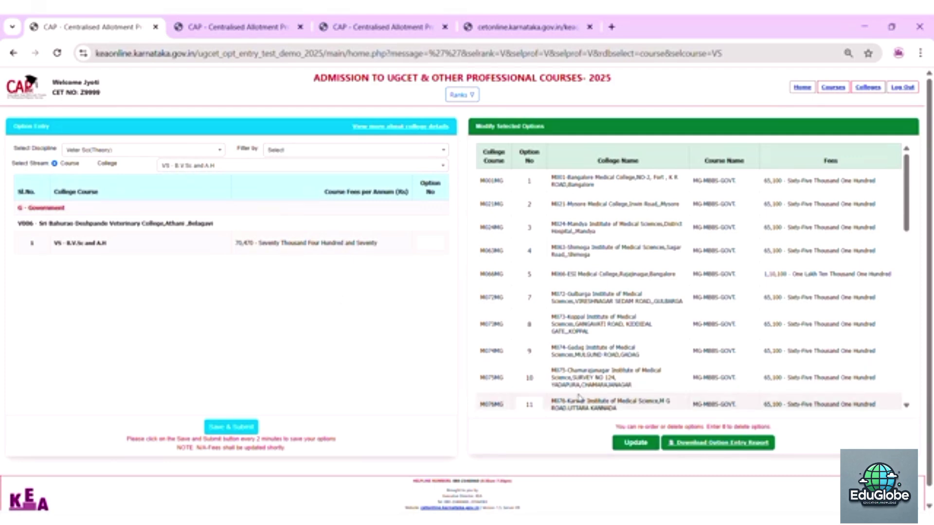
- Open the Option Entry Report PDF and scroll through its pages
left_click(719, 444)
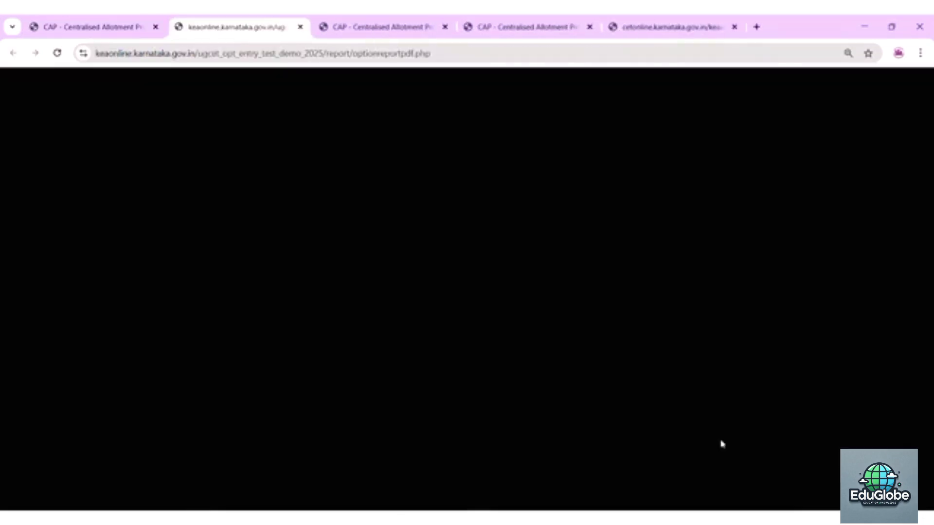
scroll(642, 377, "down", 5)
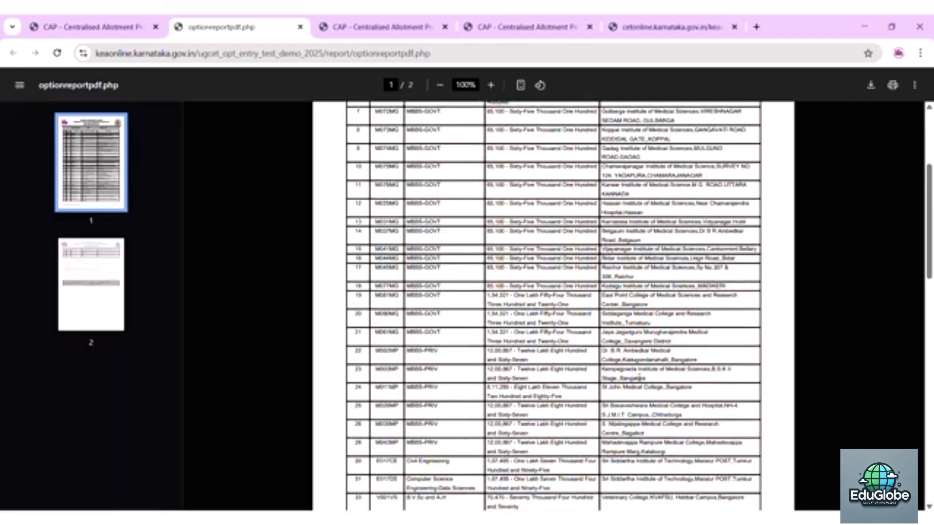
scroll(639, 378, "down", 7)
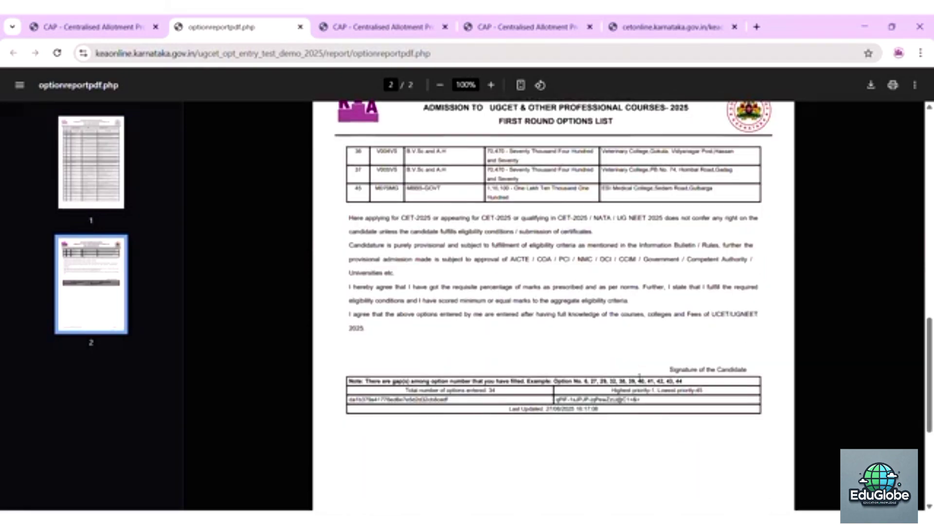
scroll(639, 378, "up", 10)
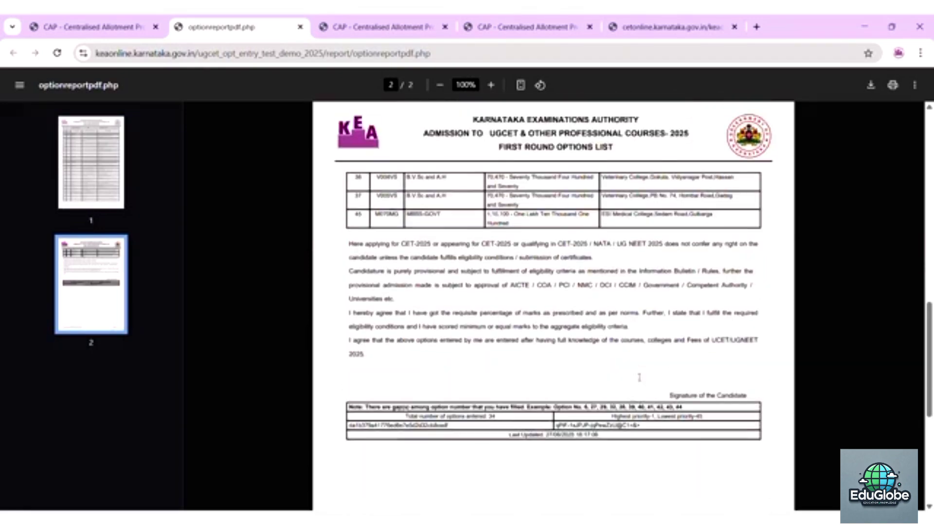
scroll(638, 377, "down", 10)
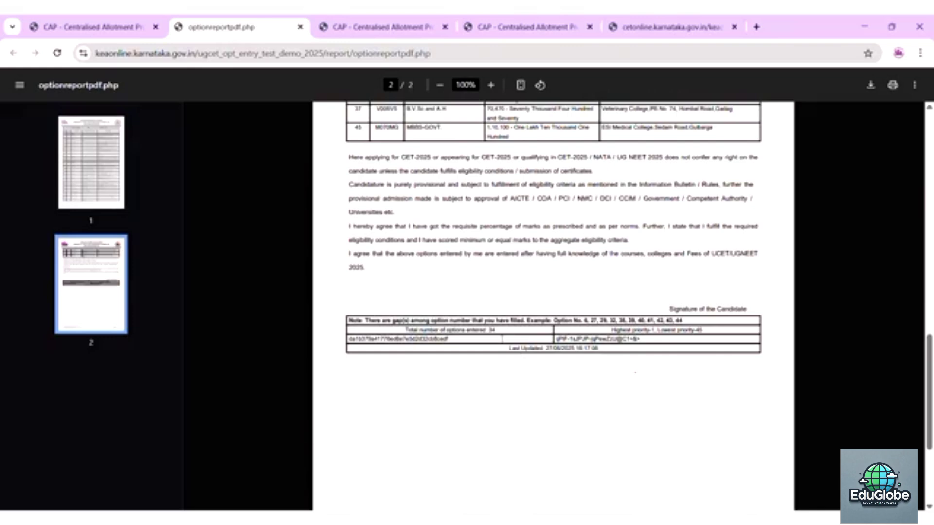
- Highlight the option-number gaps in the report's note table and review both pages again
left_click_drag(584, 321, 690, 327)
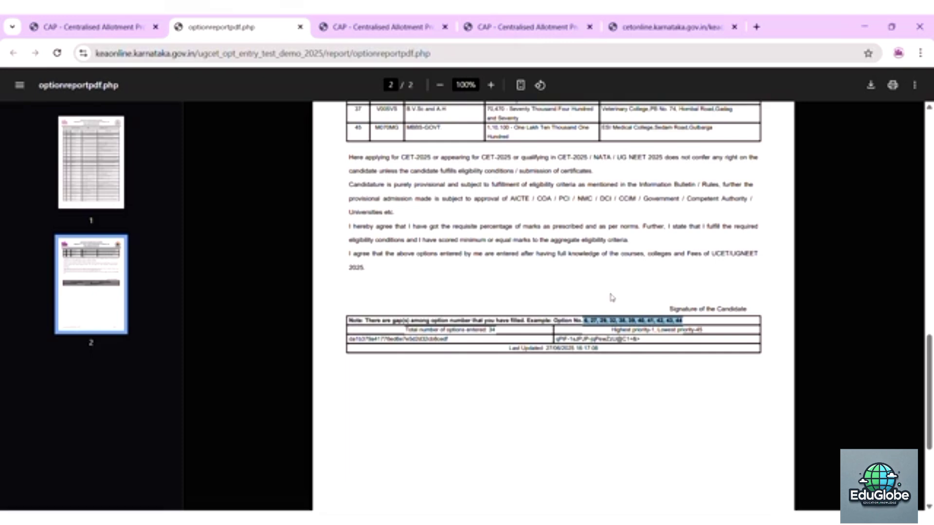
scroll(599, 302, "up", 15)
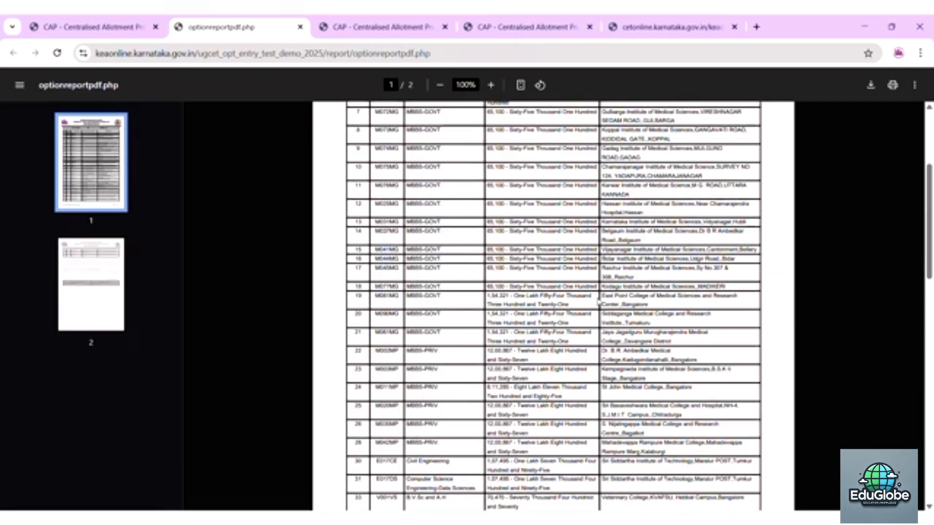
scroll(599, 302, "up", 4)
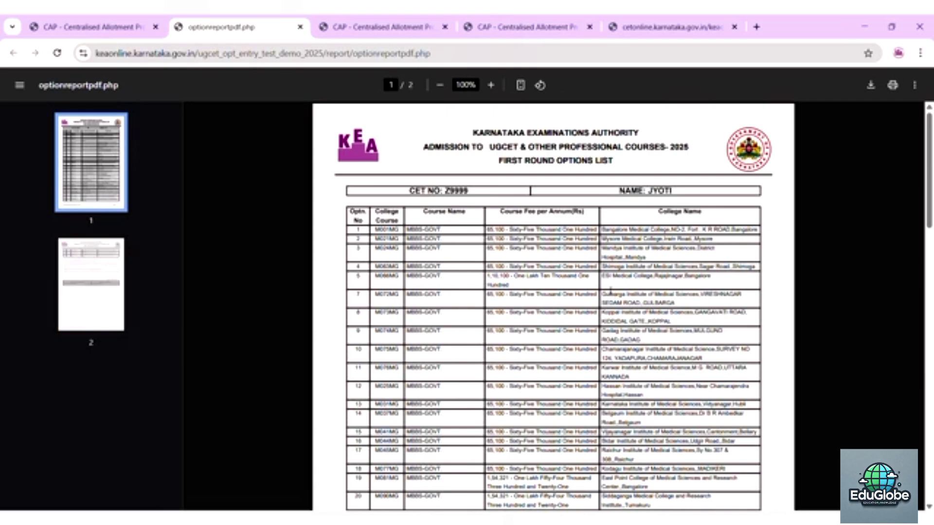
scroll(611, 293, "down", 3)
scroll(610, 292, "down", 4)
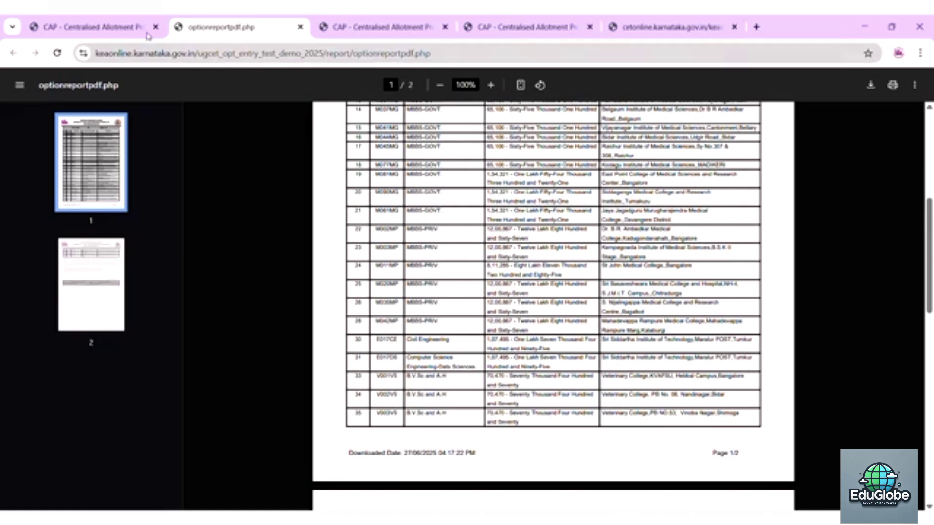
- Return to the CAP - Centralised Allotment tab and log out of the option entry session
left_click(123, 30)
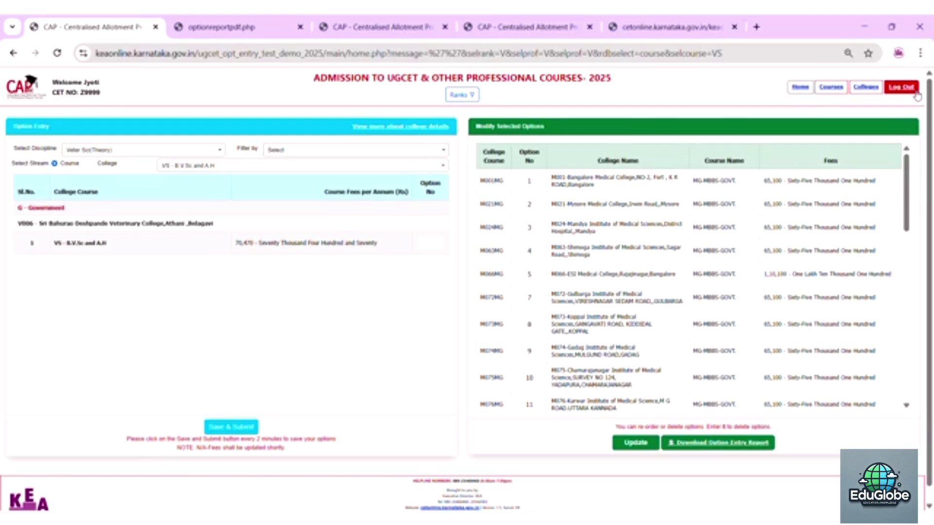
left_click(915, 93)
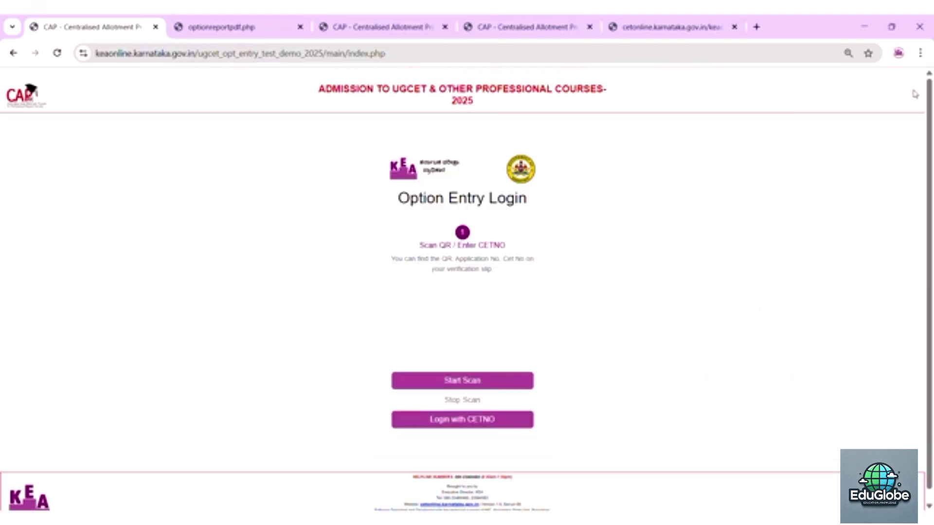